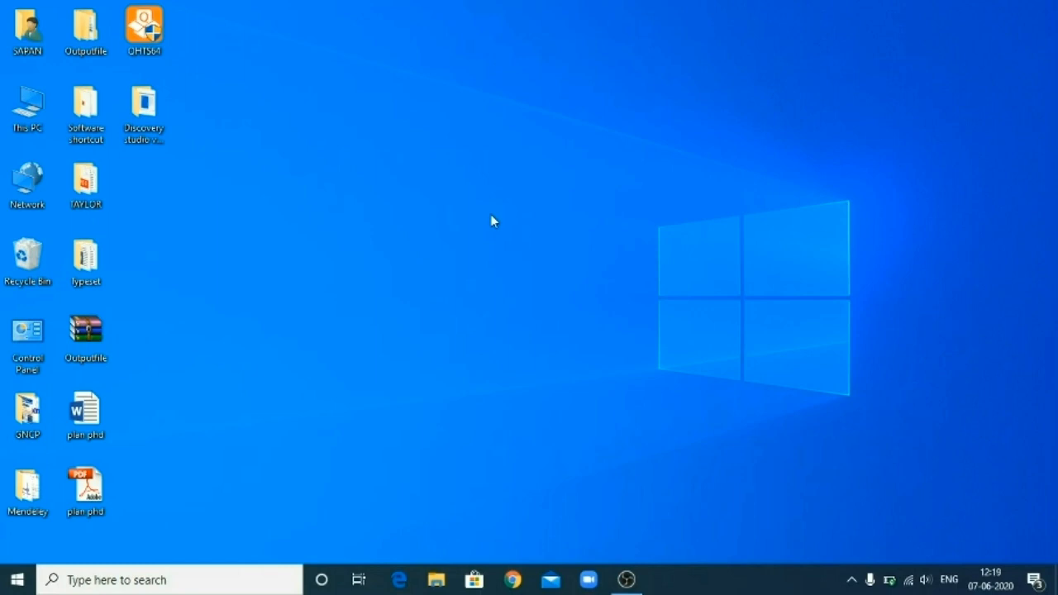
Search Google in Chrome for "ds visualiser" and open the Discovery Studio Visualization page from BIOVIA
left_click(513, 580)
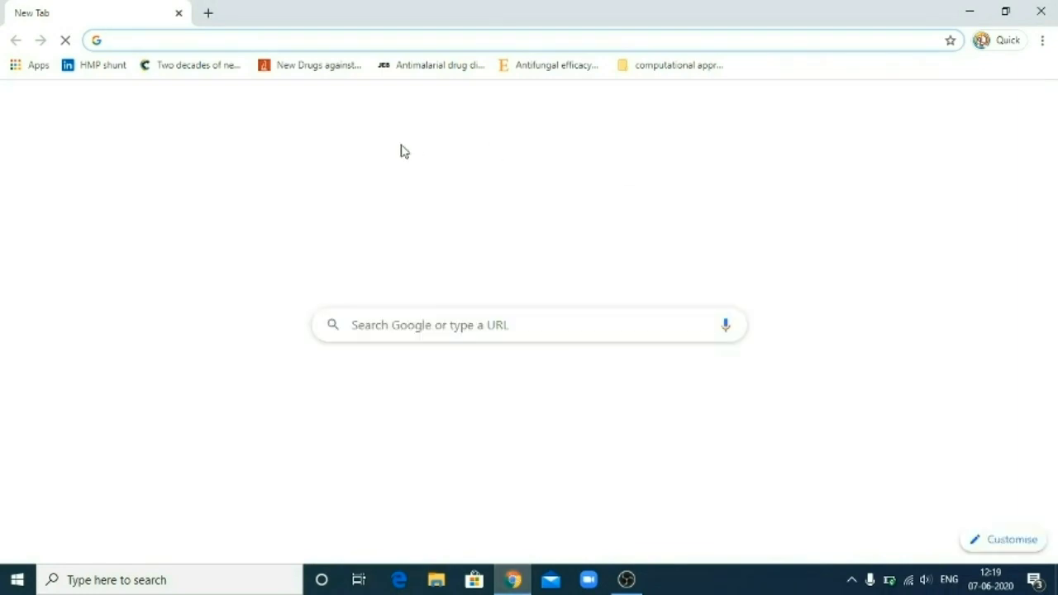
left_click(409, 324)
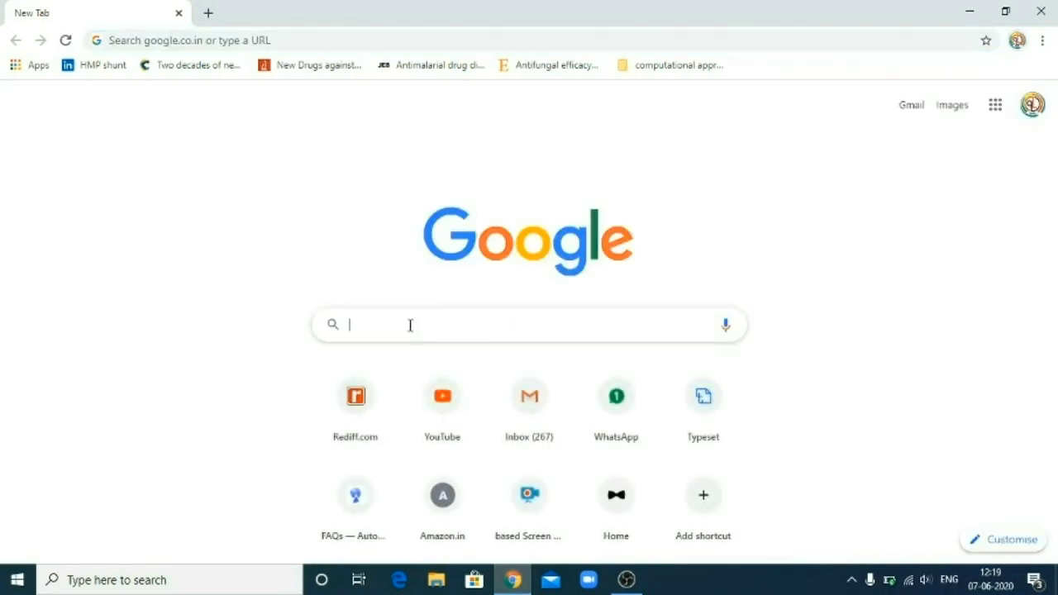
type("ds visualiser")
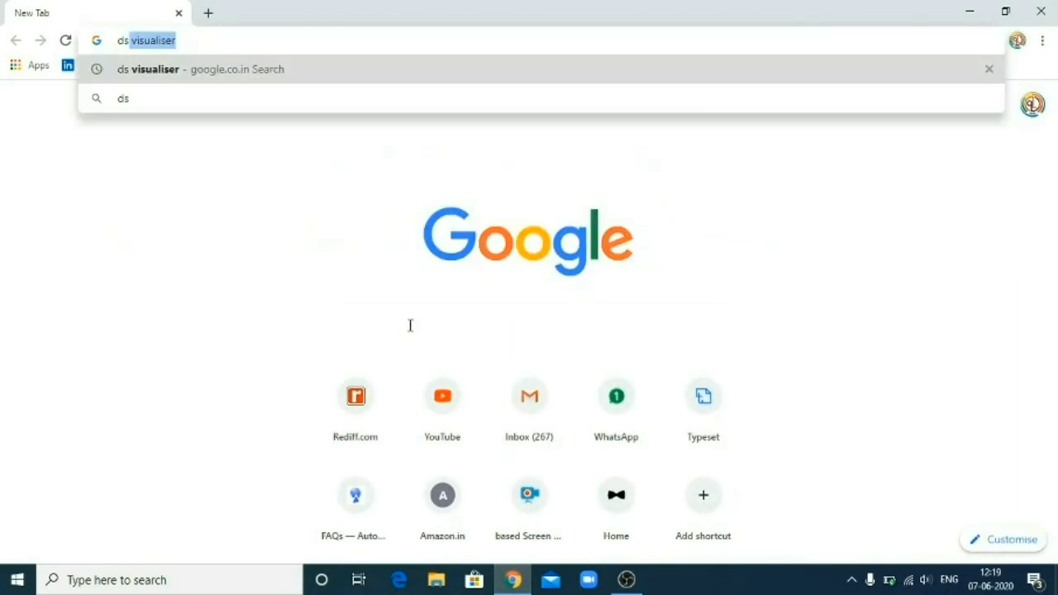
key("Return")
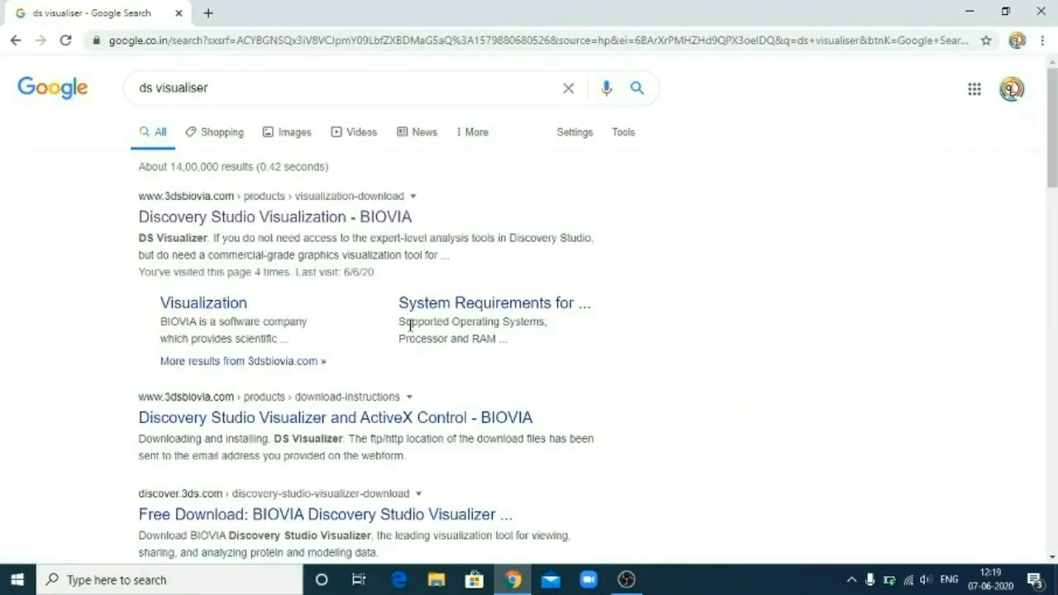
left_click(187, 221)
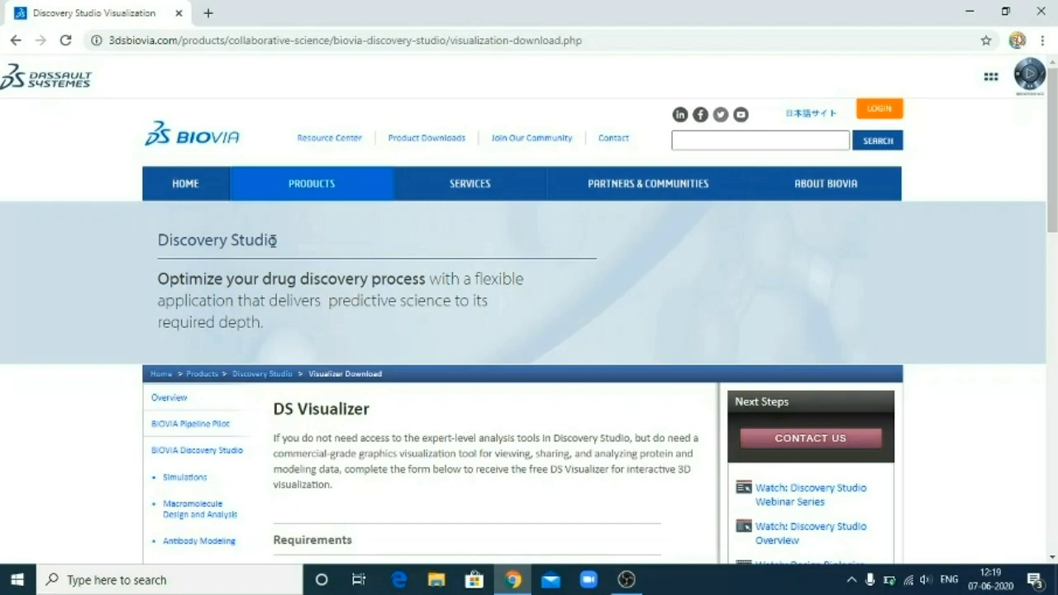
Follow the Discovery Studio Visualizer download link and bring up the request form with the required fields
left_click_drag(1050, 165, 1051, 272)
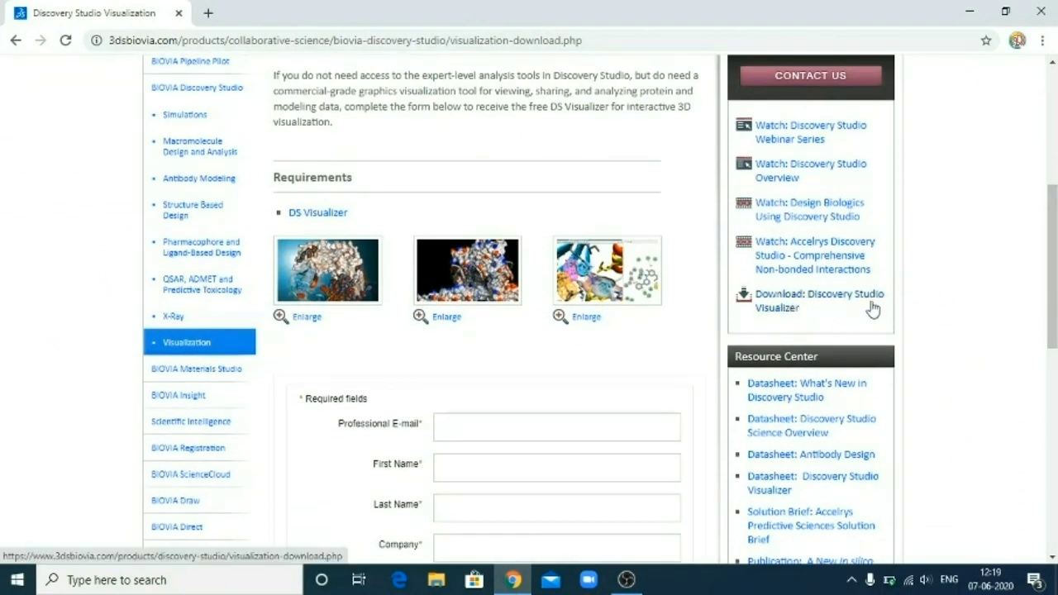
left_click(781, 304)
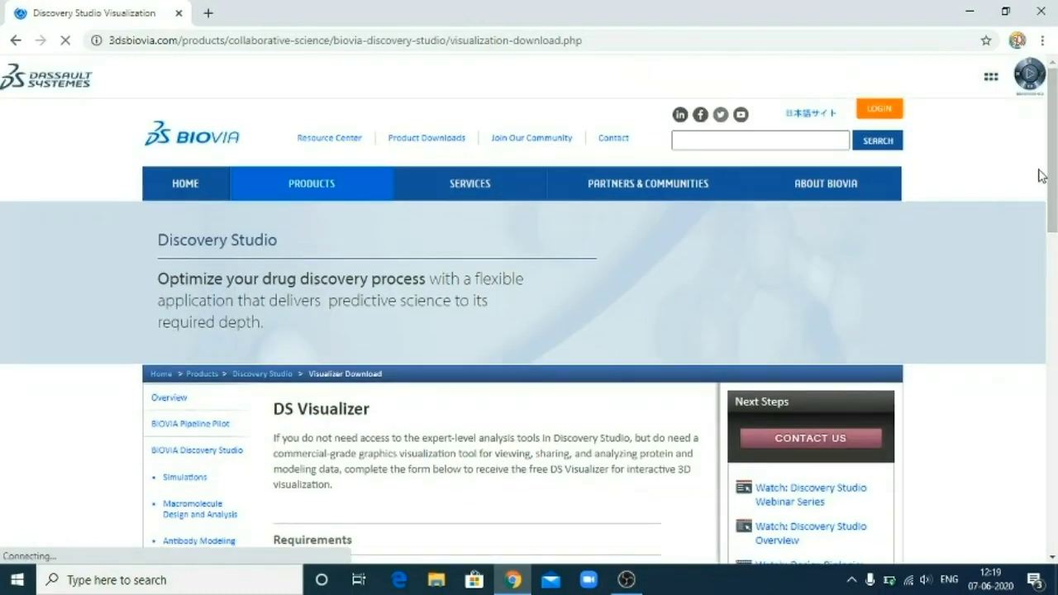
scroll(1041, 170, "down", 1)
scroll(529, 309, "down", 7)
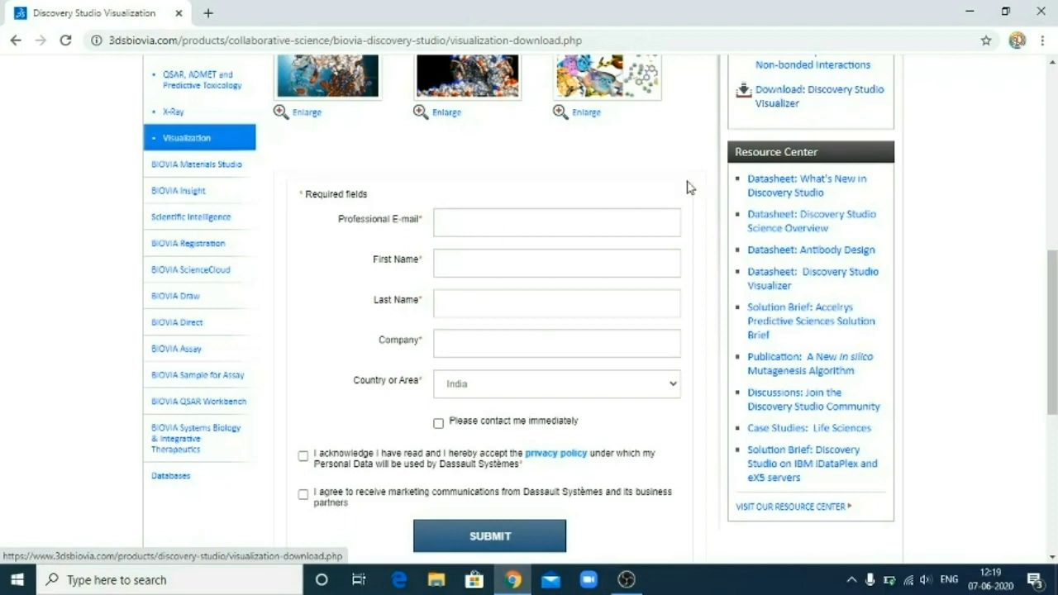
left_click(781, 102)
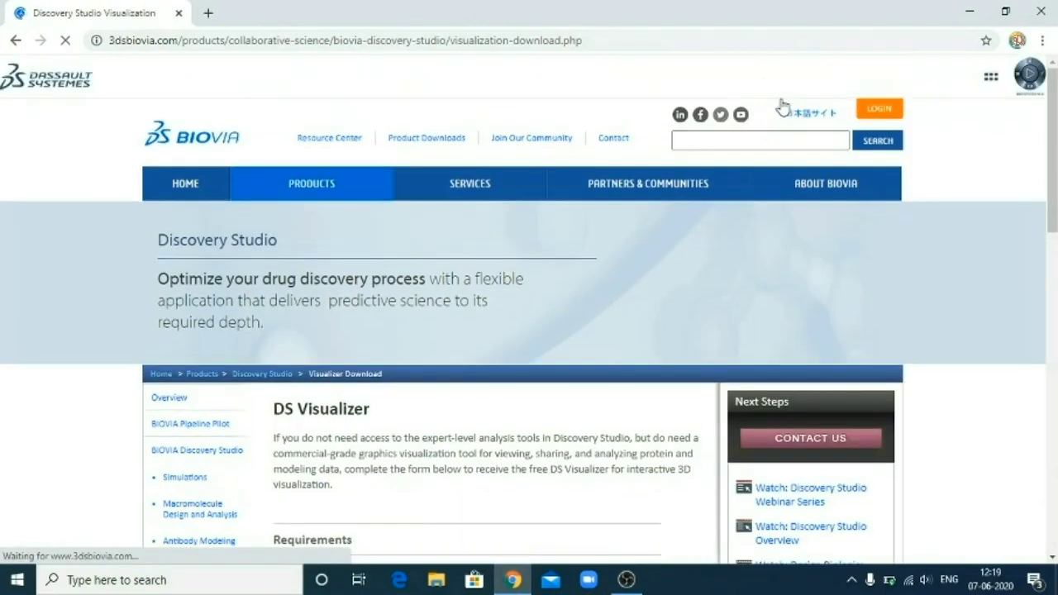
scroll(768, 285, "down", 4)
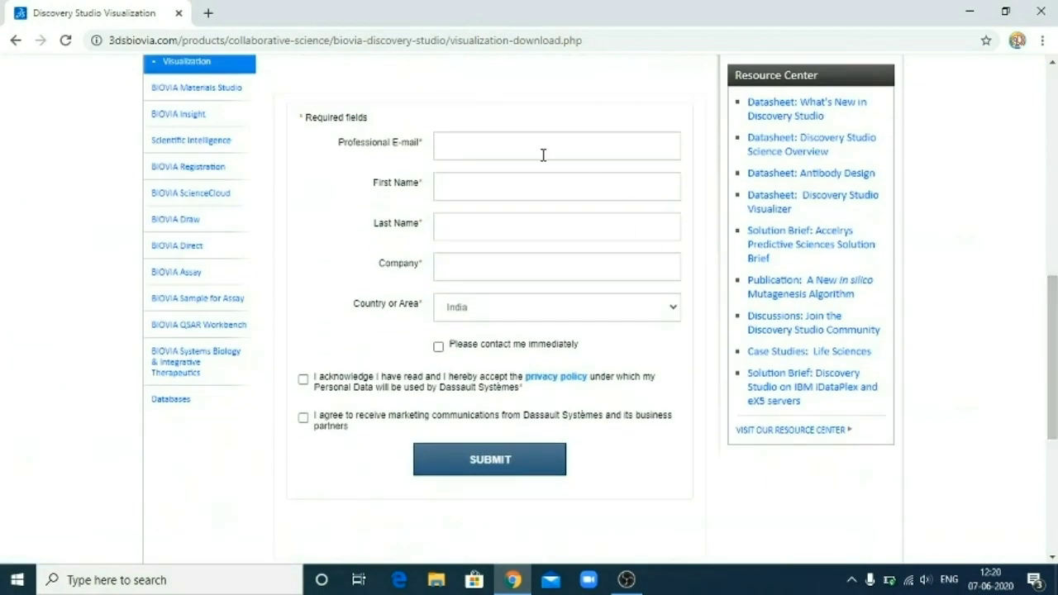
Fill in the professional e-mail and first and last name, with "Priyadarhini J L College of Pharmacy" as company
left_click(508, 141)
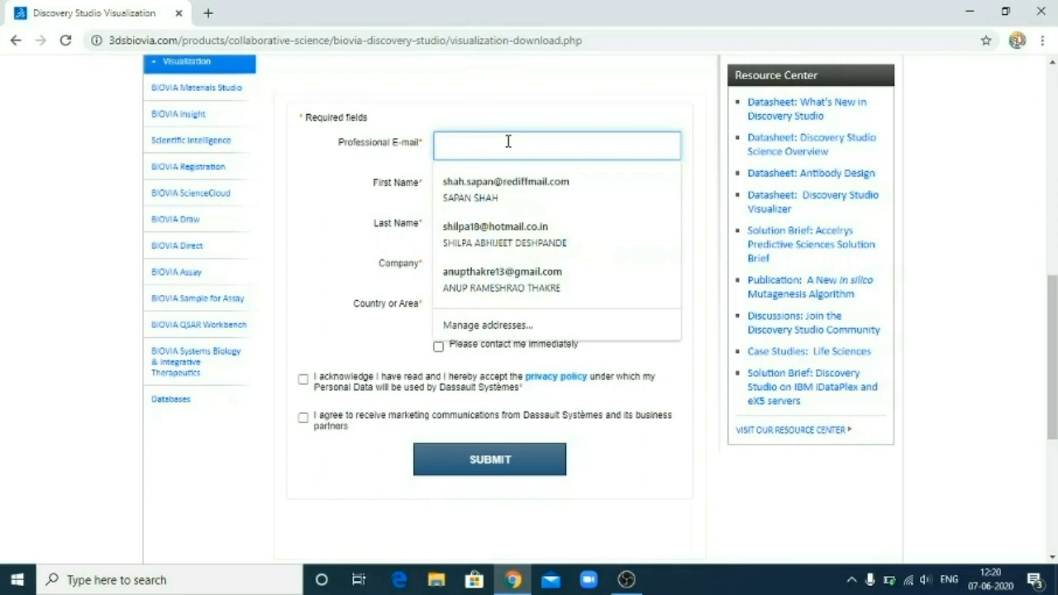
left_click(499, 182)
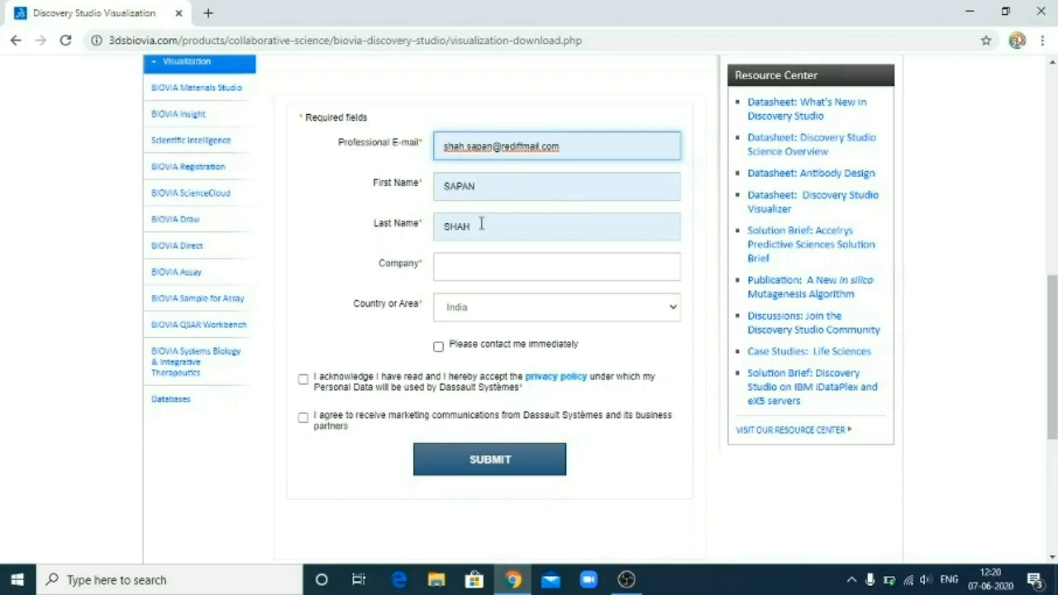
left_click(477, 262)
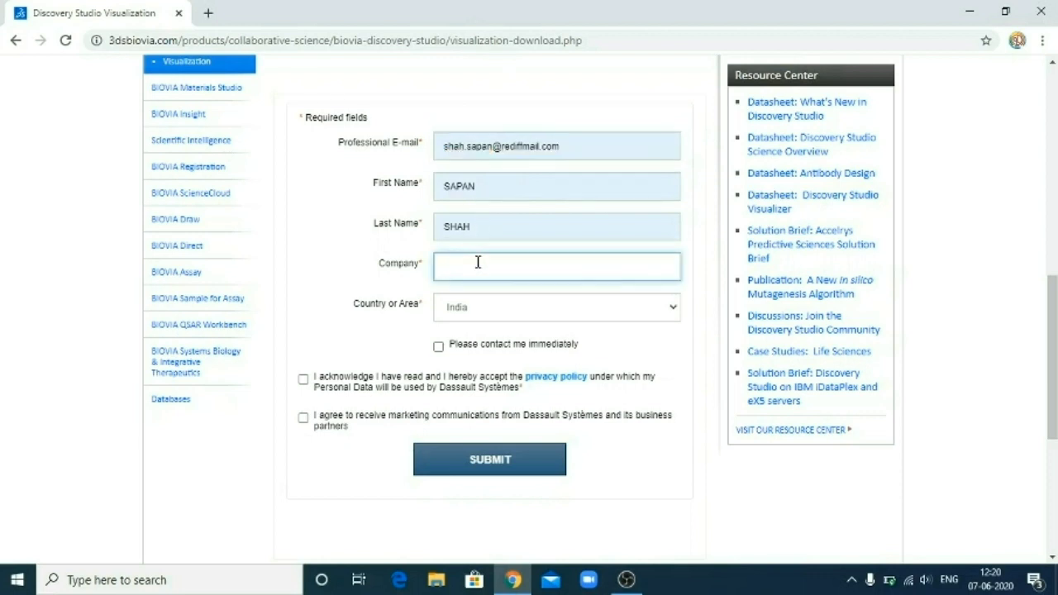
type("Priyadarshini J L College of Pharmacy")
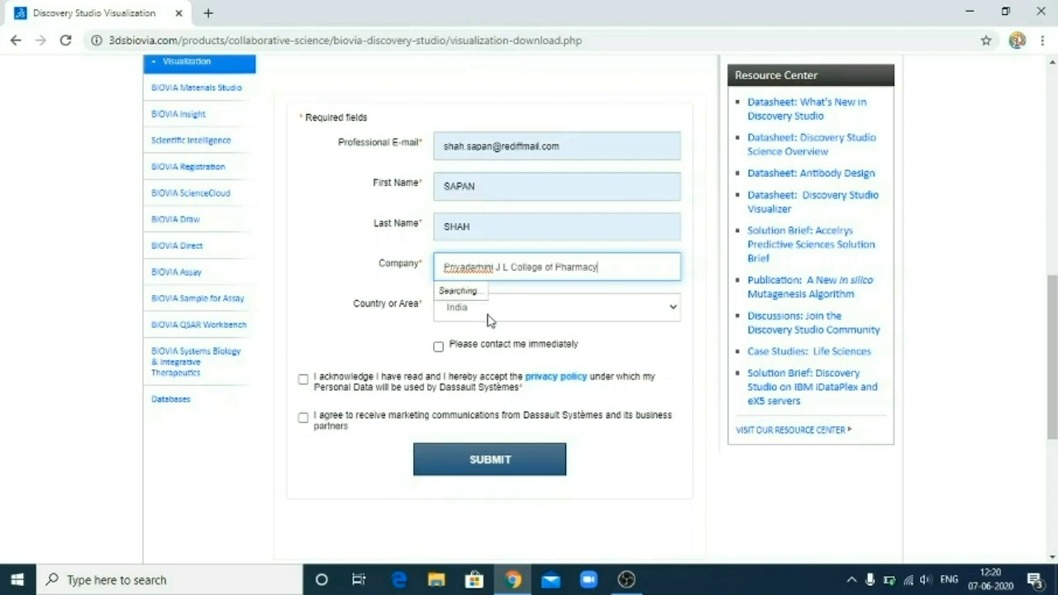
Enable immediate contact, privacy policy acceptance and marketing communications, and submit the download form
left_click(437, 349)
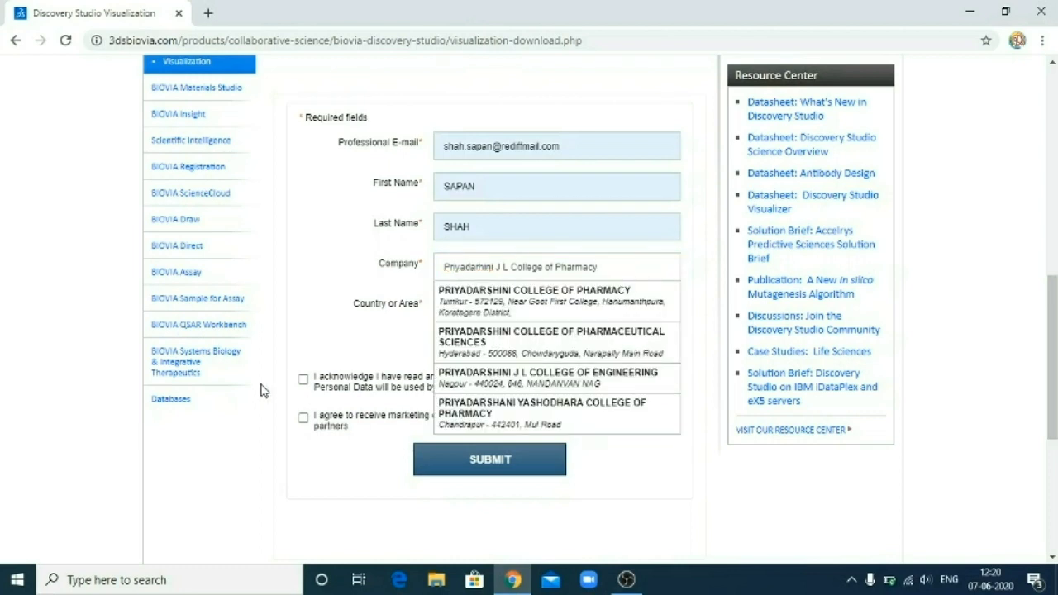
left_click(303, 381)
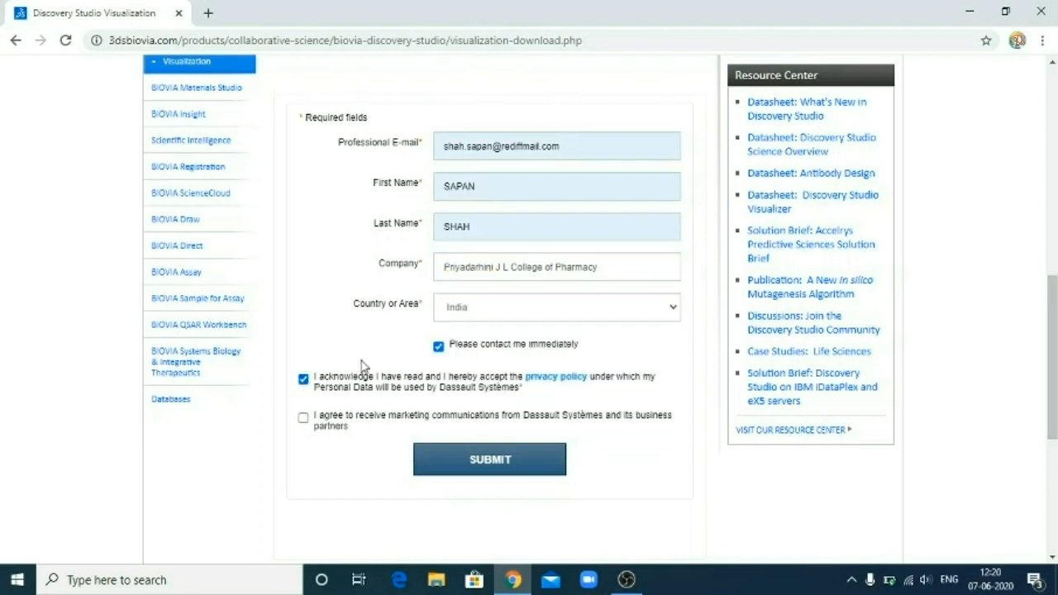
left_click(303, 419)
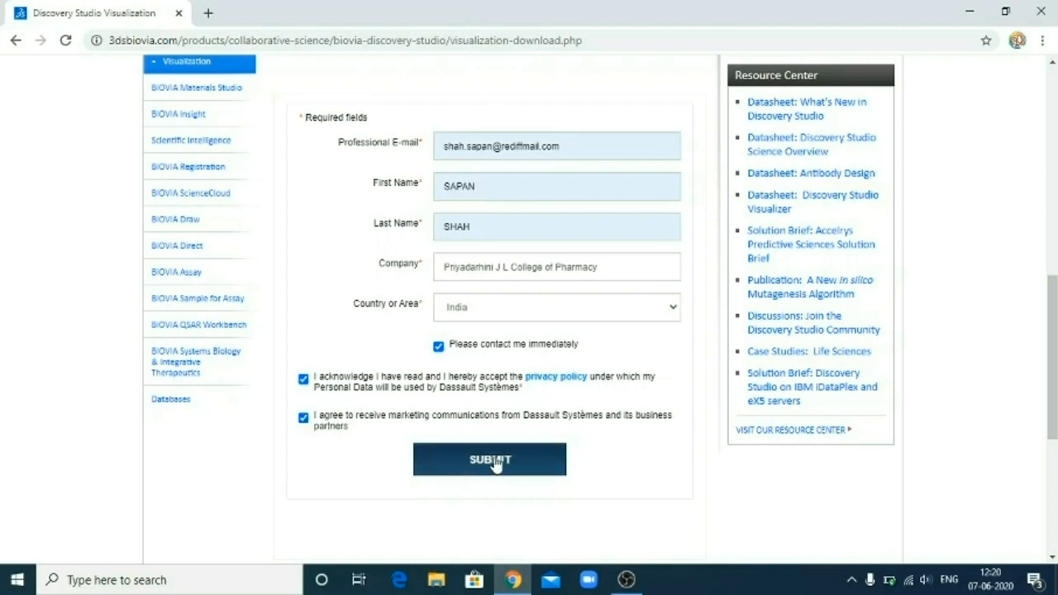
left_click(496, 464)
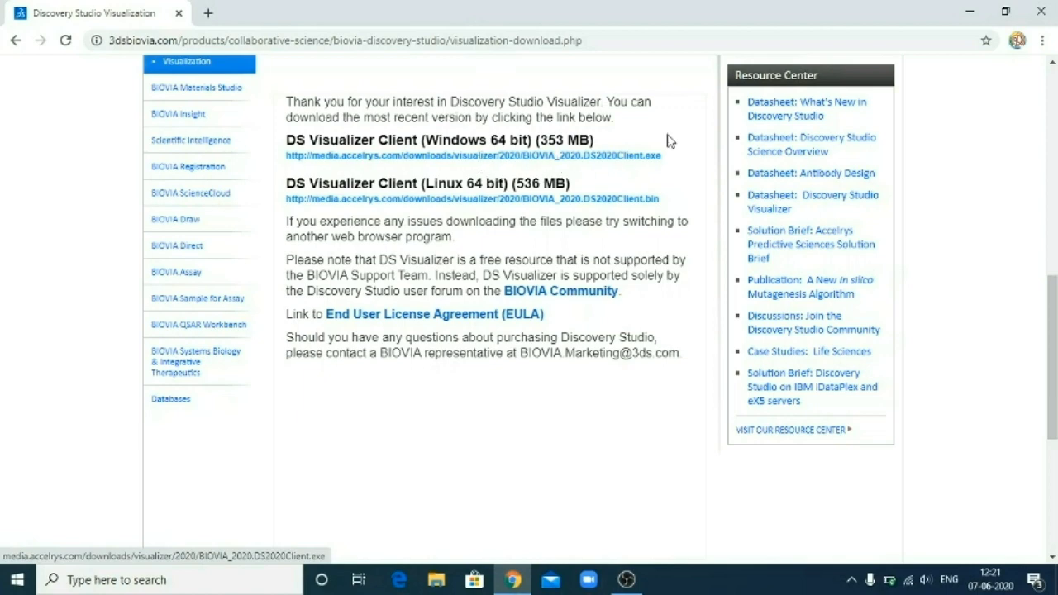
Switch to the desktop's Discovery Studio visualiser folder and run the BIOVIA_2020.DS2020Client installer, minimizing the folder window
left_click(971, 10)
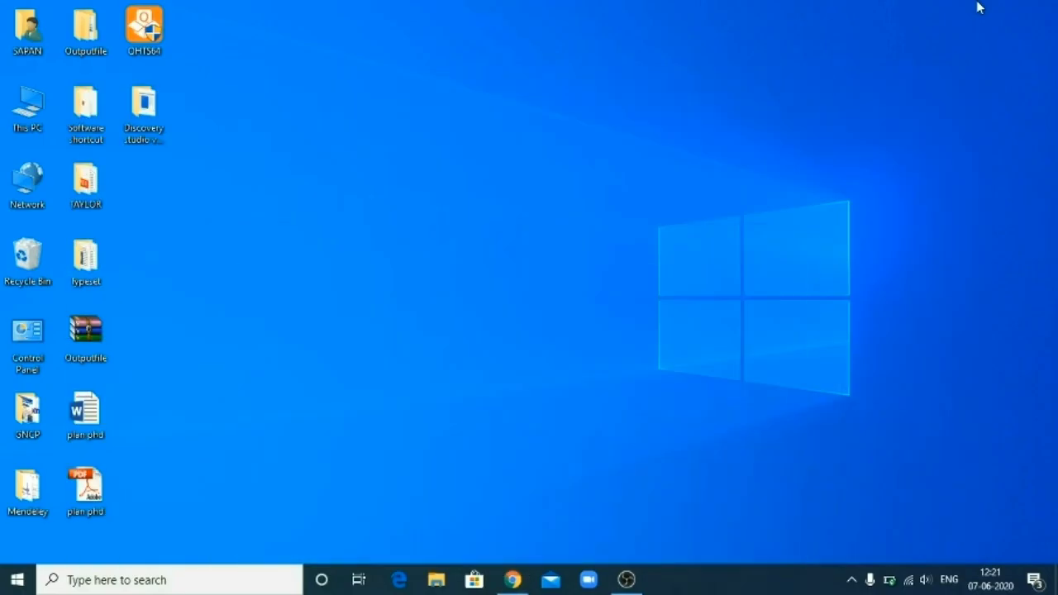
double_click(152, 105)
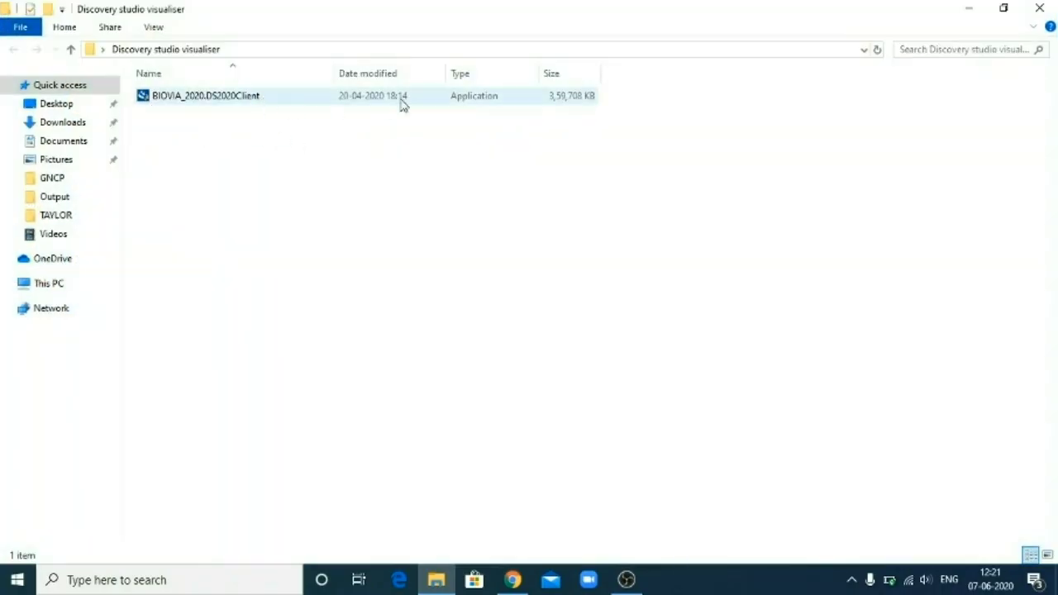
double_click(220, 97)
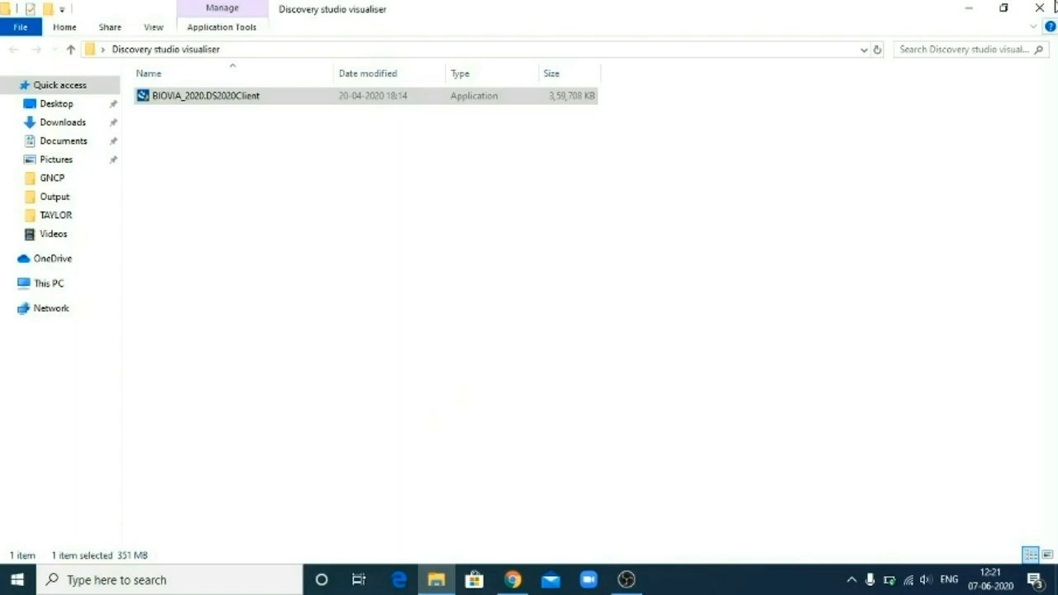
left_click(968, 8)
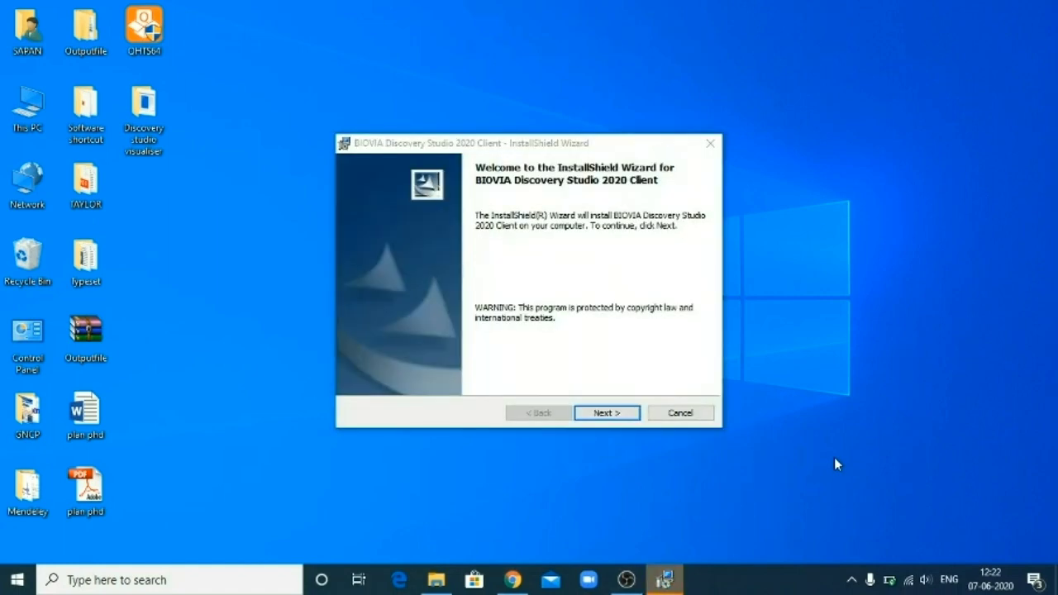
Install BIOVIA Discovery Studio 2020 Client in the default destination folder, letting the License Pack setup close running applications automatically
left_click(621, 415)
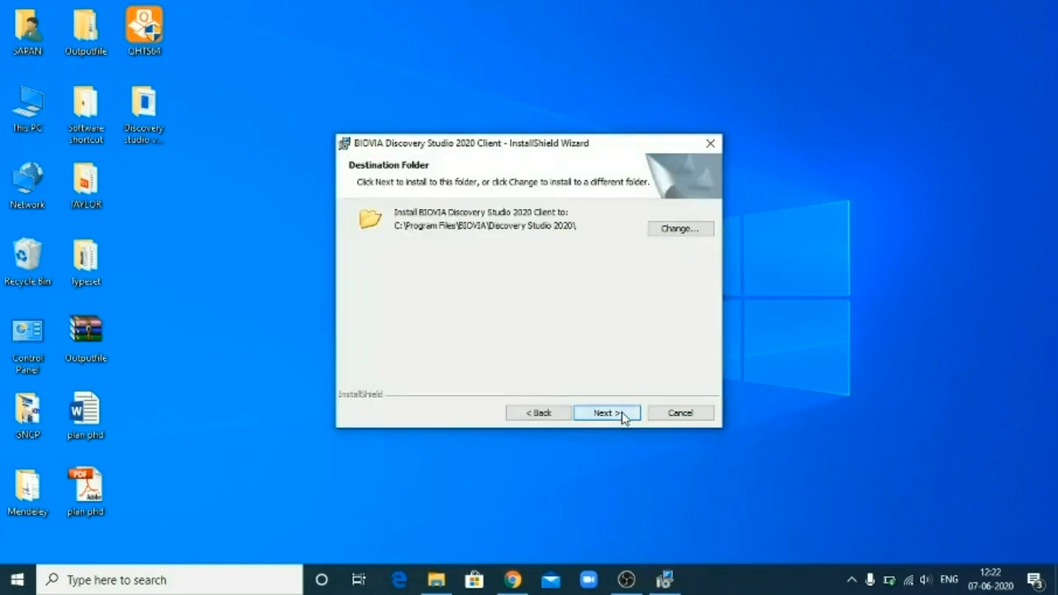
left_click(622, 413)
left_click(621, 413)
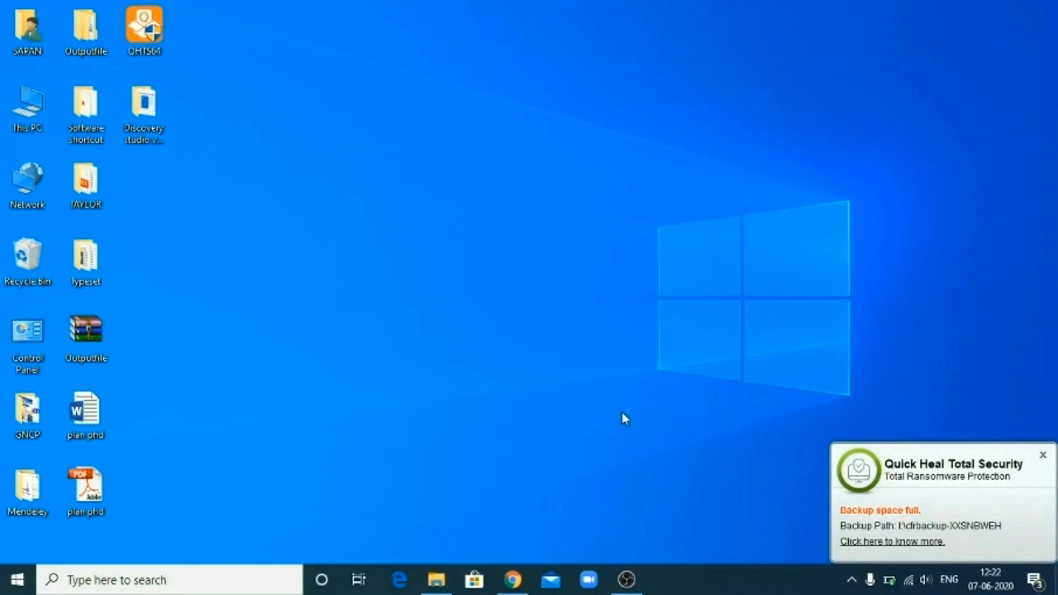
left_click(1043, 455)
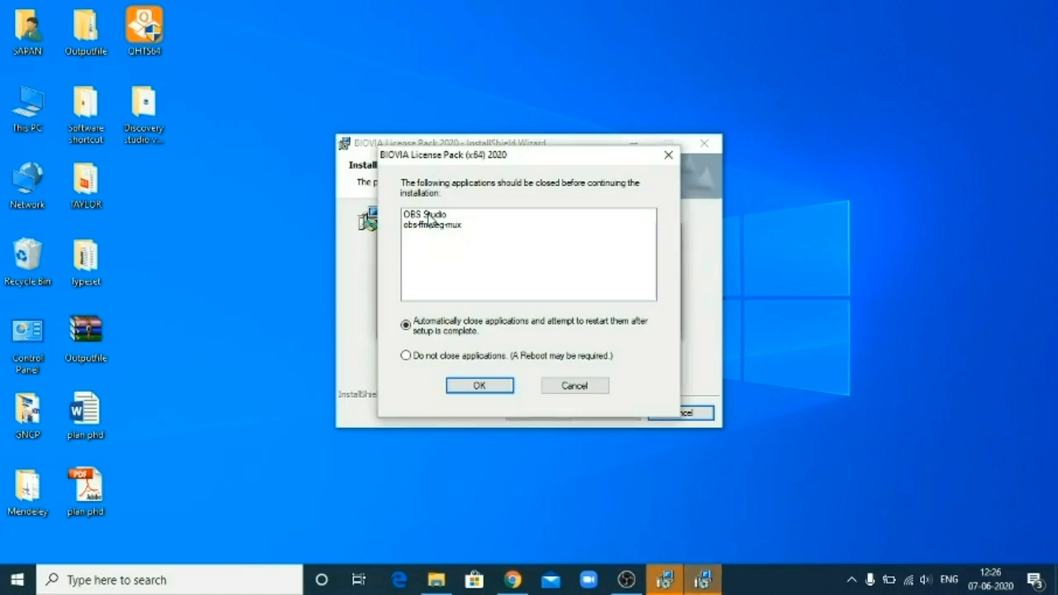
left_click(496, 388)
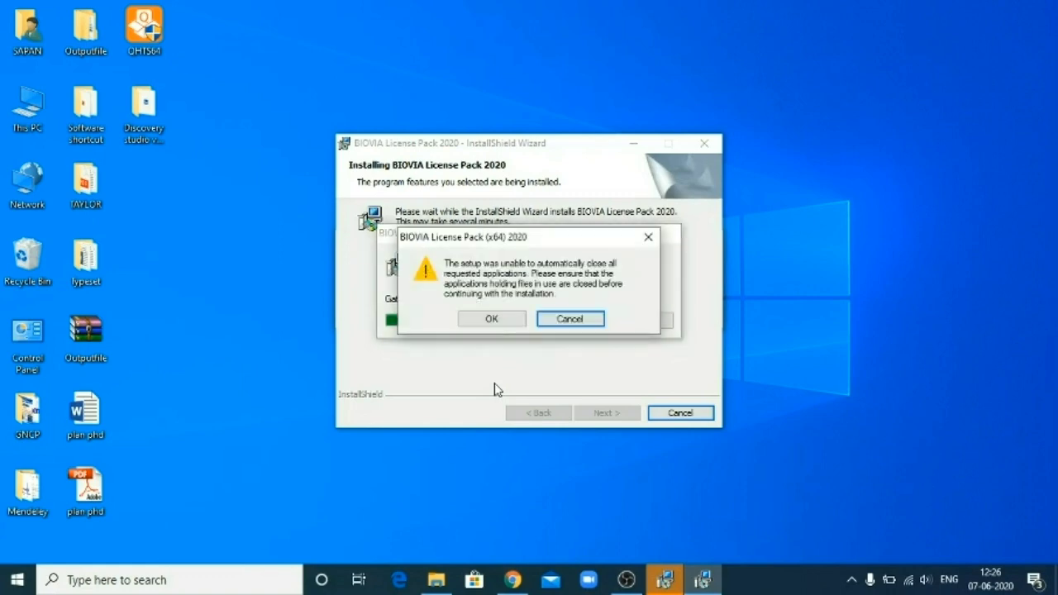
left_click(491, 319)
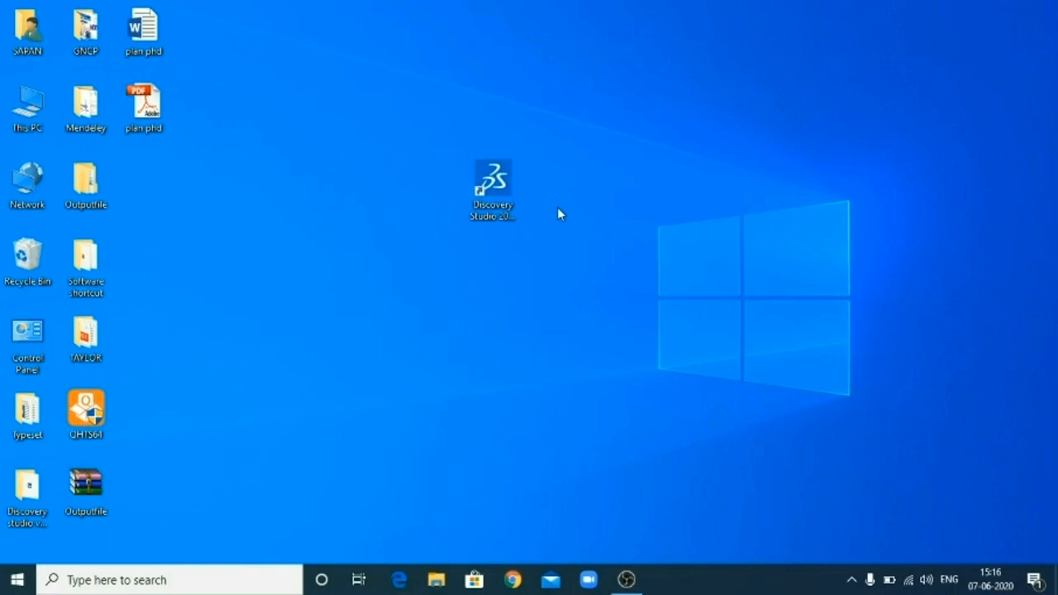
Launch Discovery Studio 2020 from the desktop and postpone the initial settings by choosing to be asked later
left_click(501, 189)
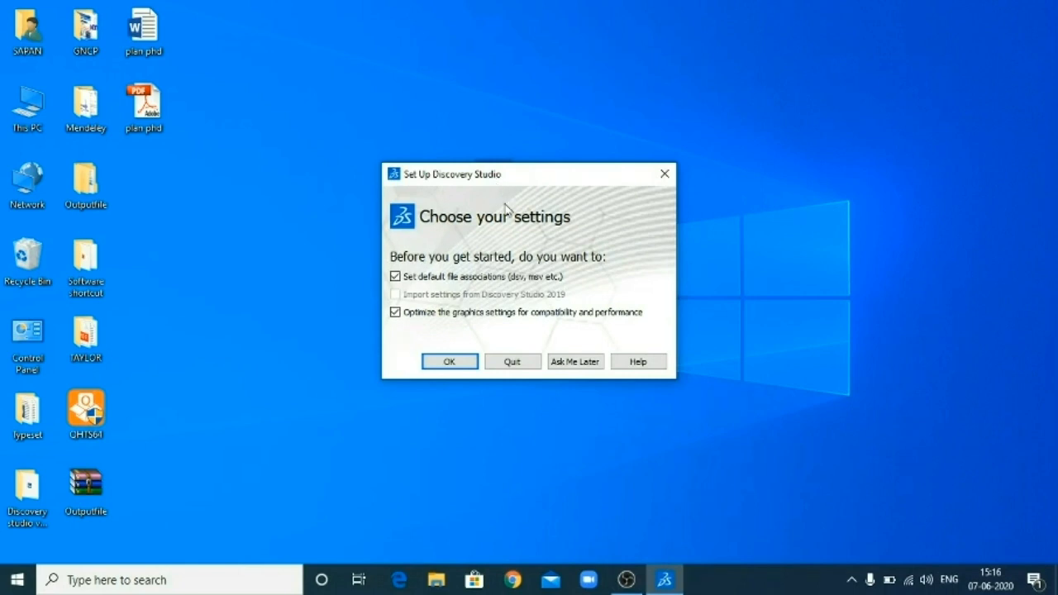
left_click(577, 363)
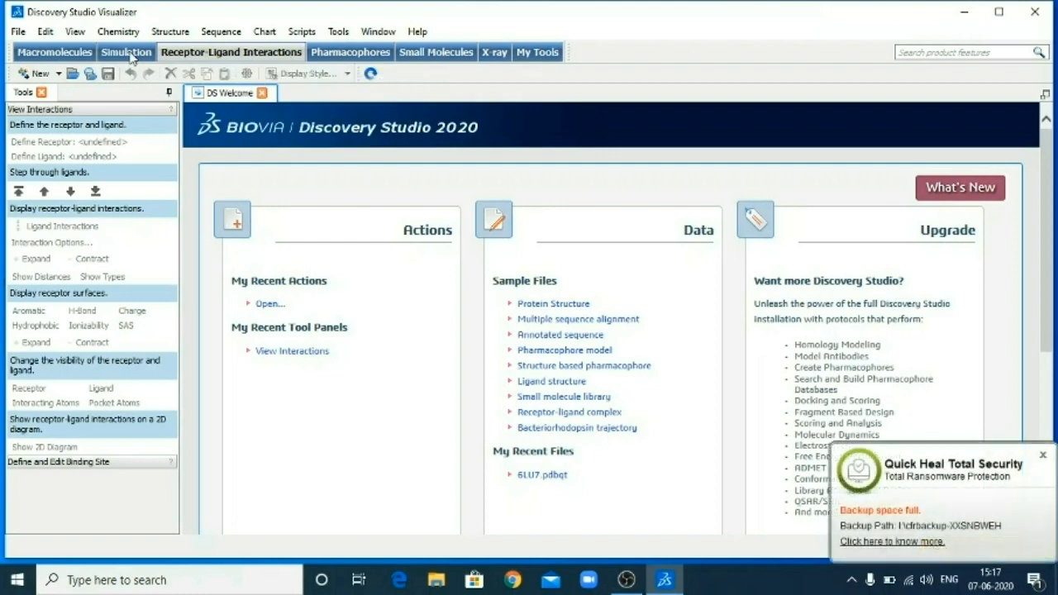
Look through the Simulation, Pharmacophores, Macromolecules and Receptor-Ligand Interactions tool sets and dismiss the antivirus notification
left_click(133, 55)
left_click(342, 55)
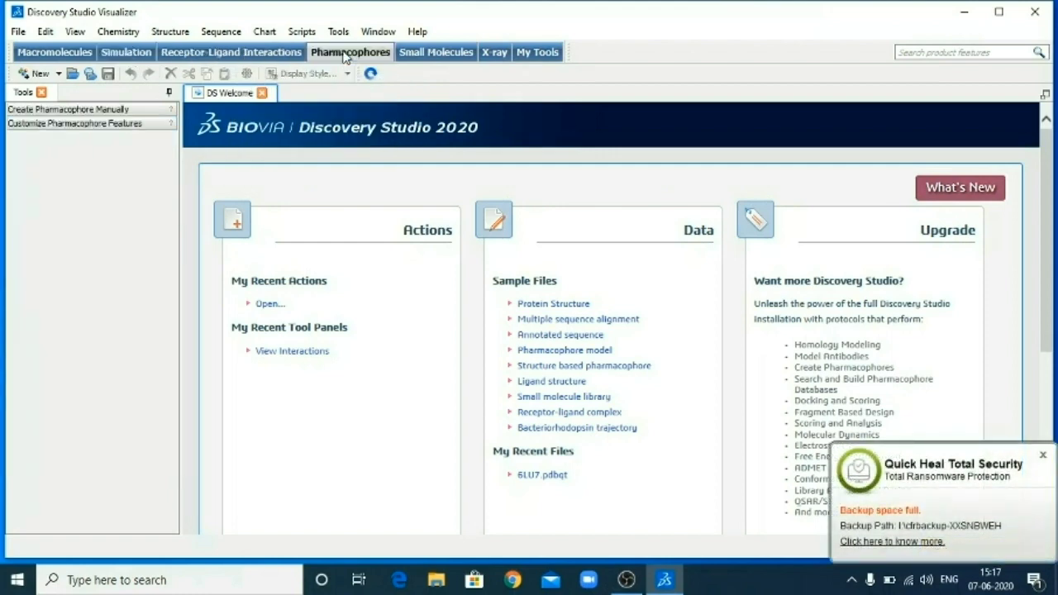
left_click(74, 55)
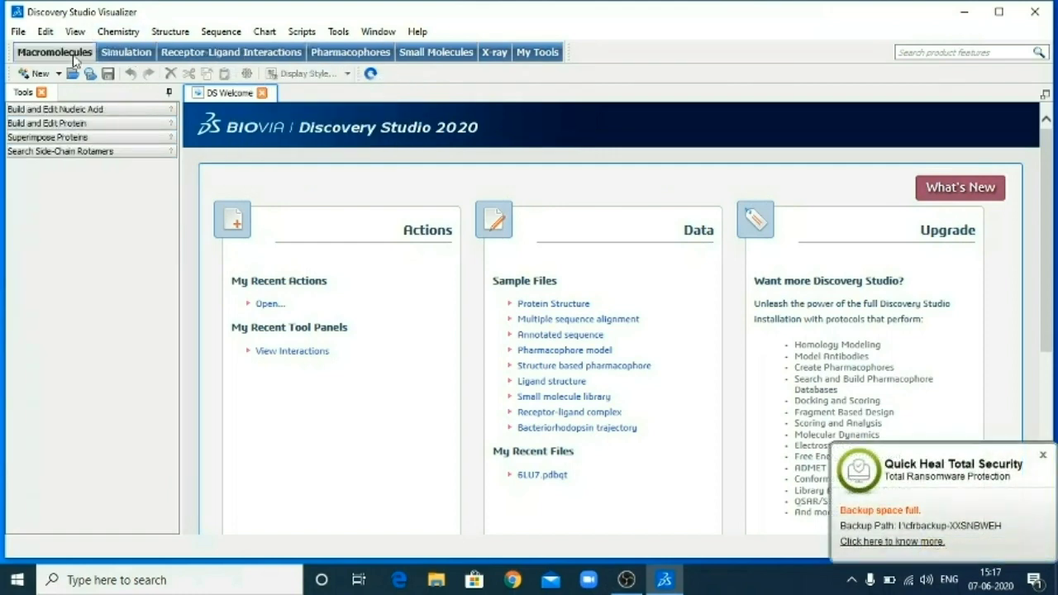
left_click(220, 55)
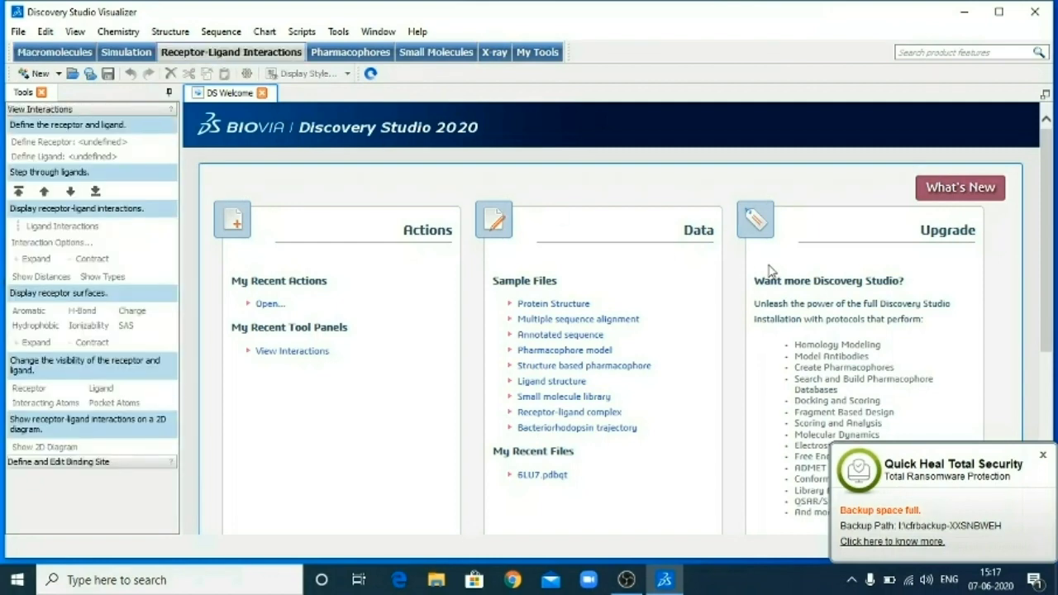
left_click(1043, 456)
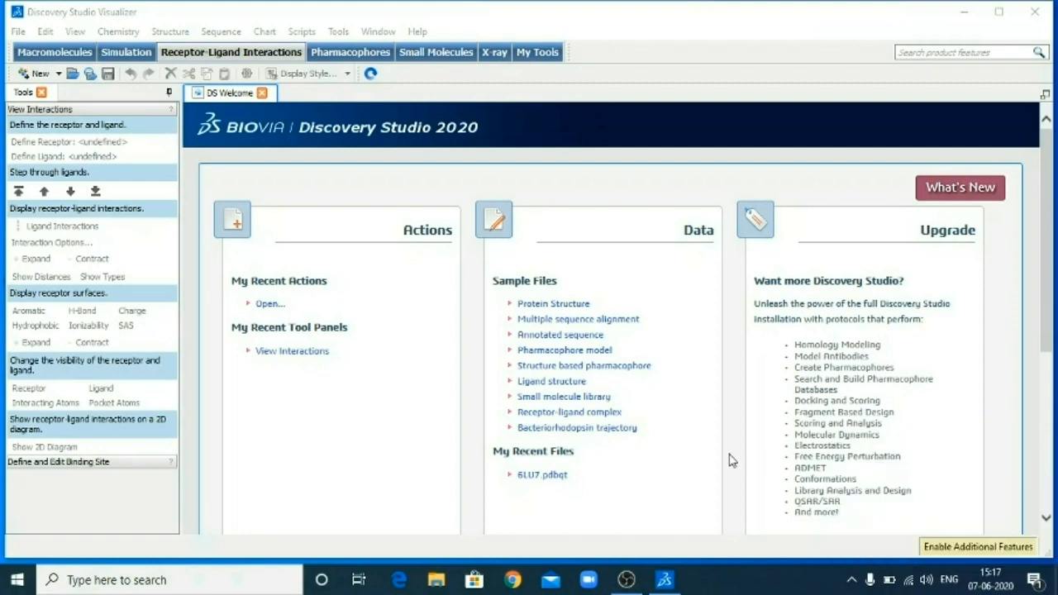
Open the protein file 6LU7.pdbqt from the dicaffeoylquinic folder
left_click(18, 34)
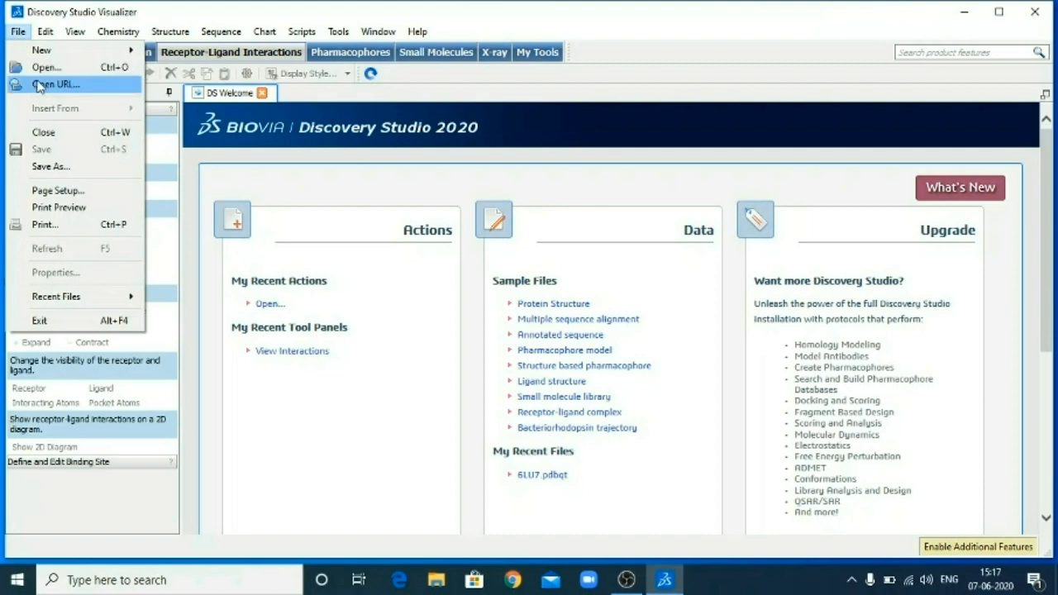
left_click(43, 68)
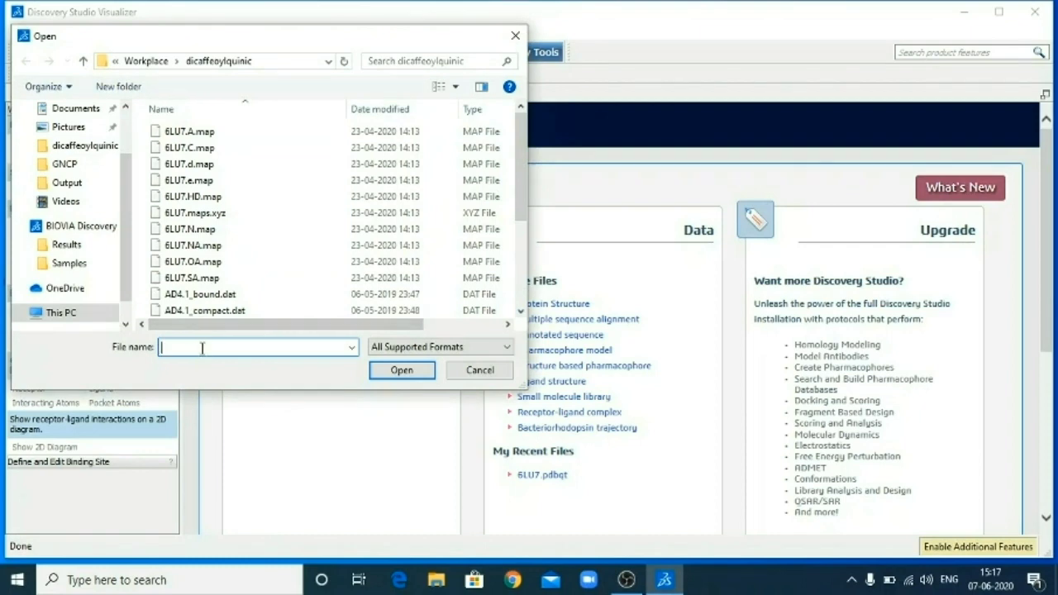
type("6lu")
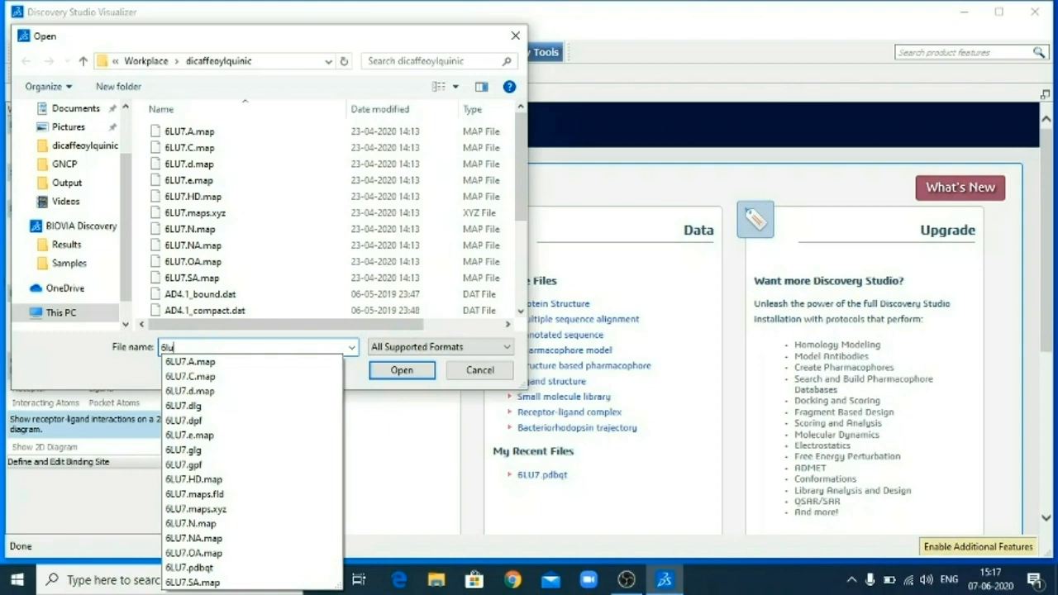
left_click(189, 568)
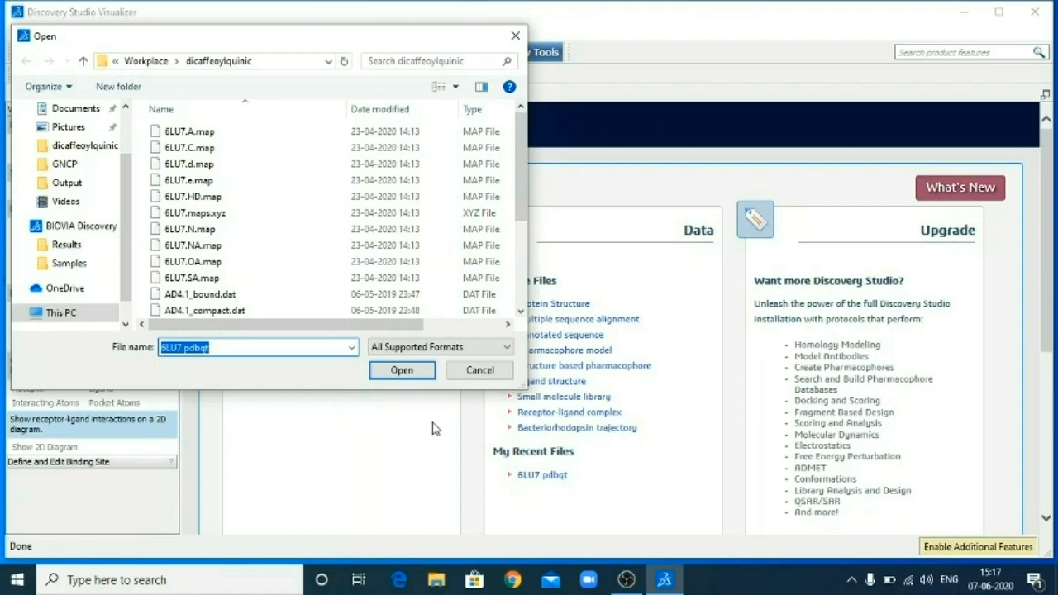
left_click(400, 372)
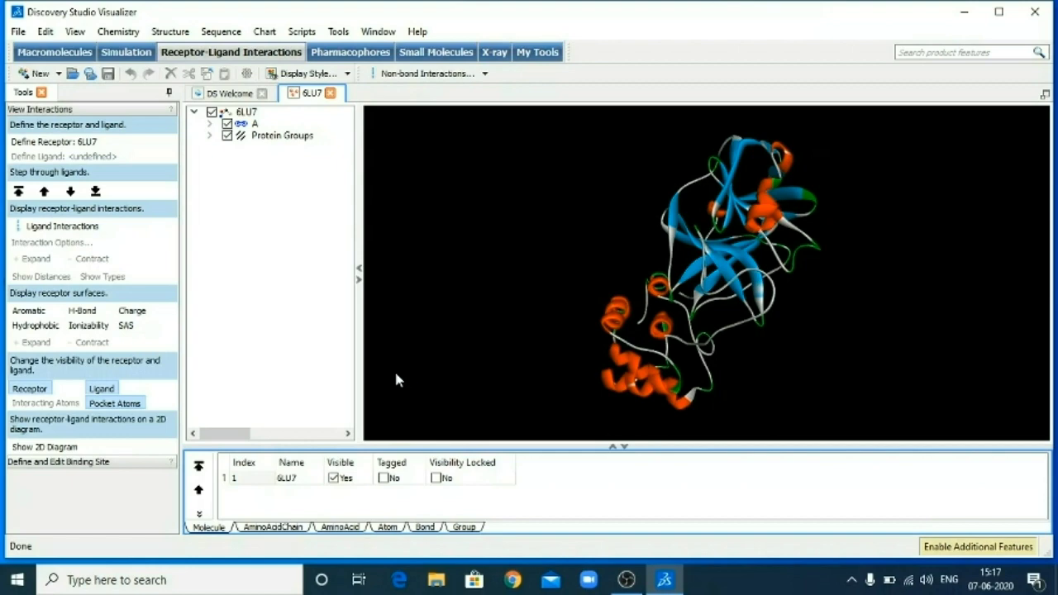
Set the mouse mode to Rotate and turn the 6LU7 protein in the 3D view to see it from another side
right_click(565, 247)
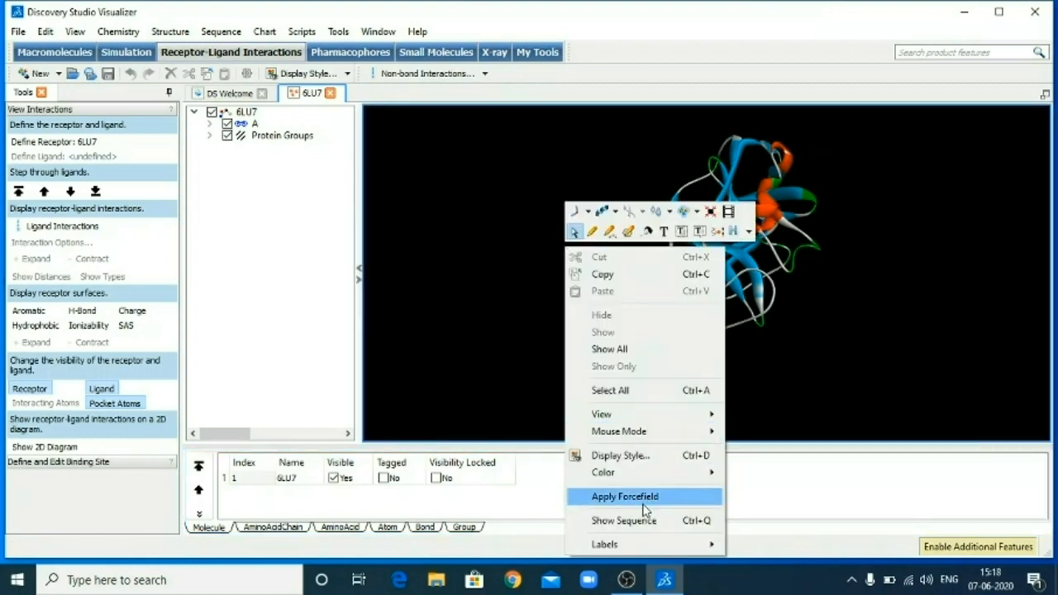
mouse_move(692, 437)
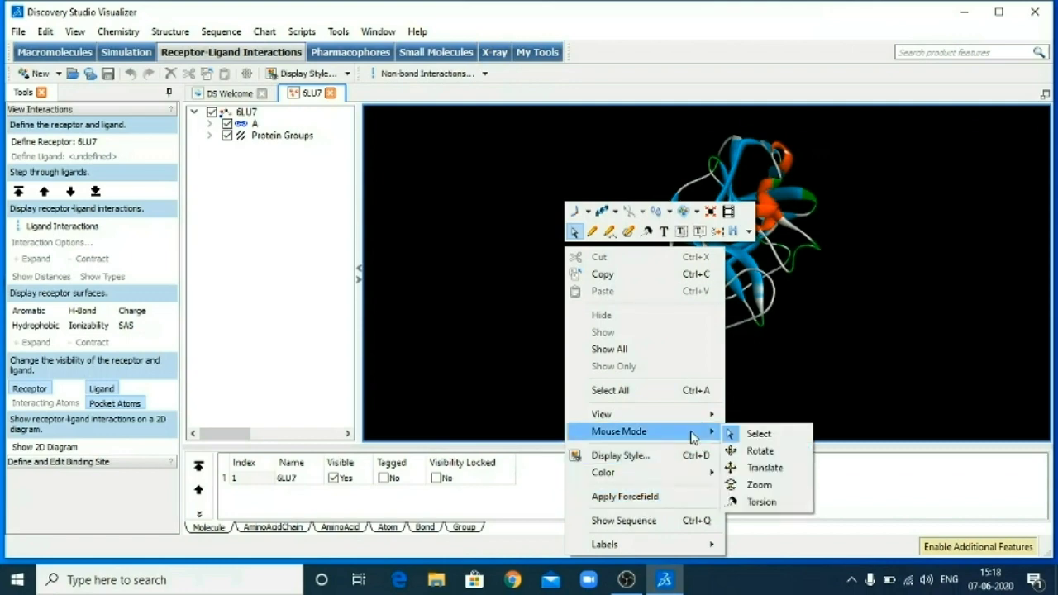
left_click(756, 451)
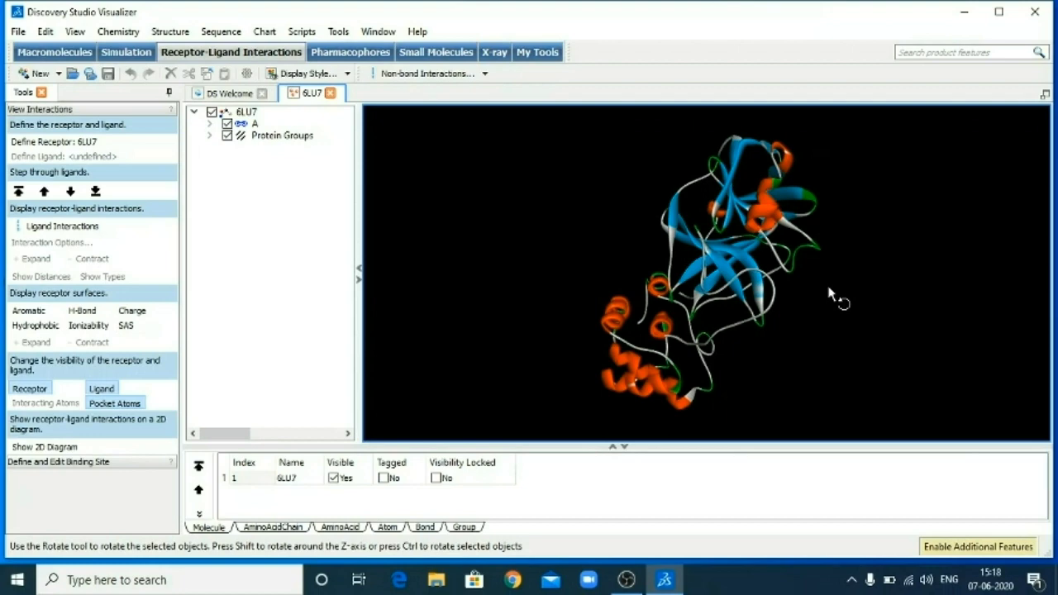
left_click_drag(830, 294, 769, 277)
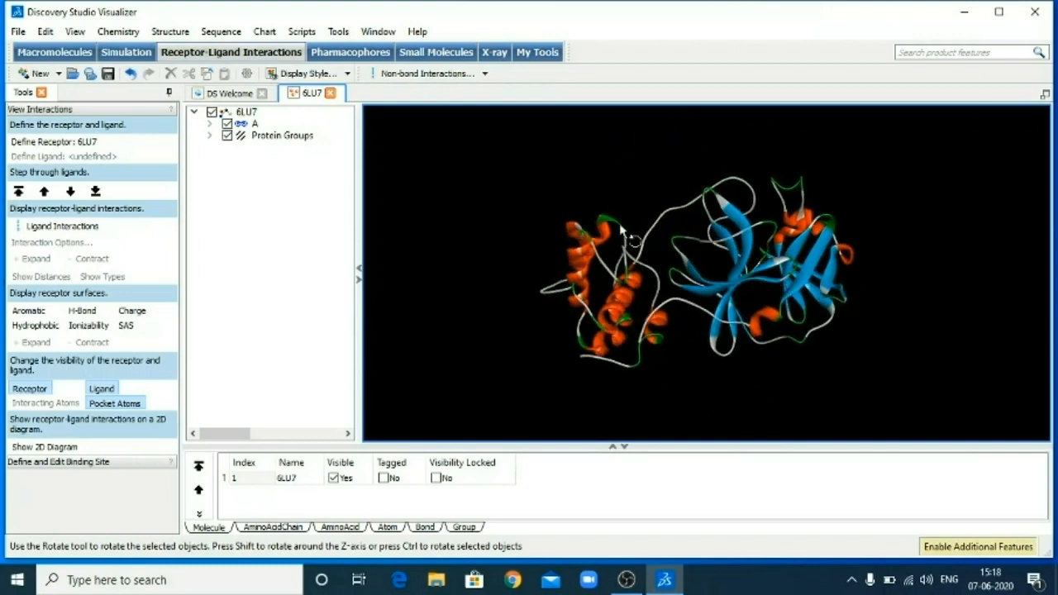
Open the docking result file output.pdbqt from the dicaffeoylquinic folder
left_click(17, 32)
left_click(46, 67)
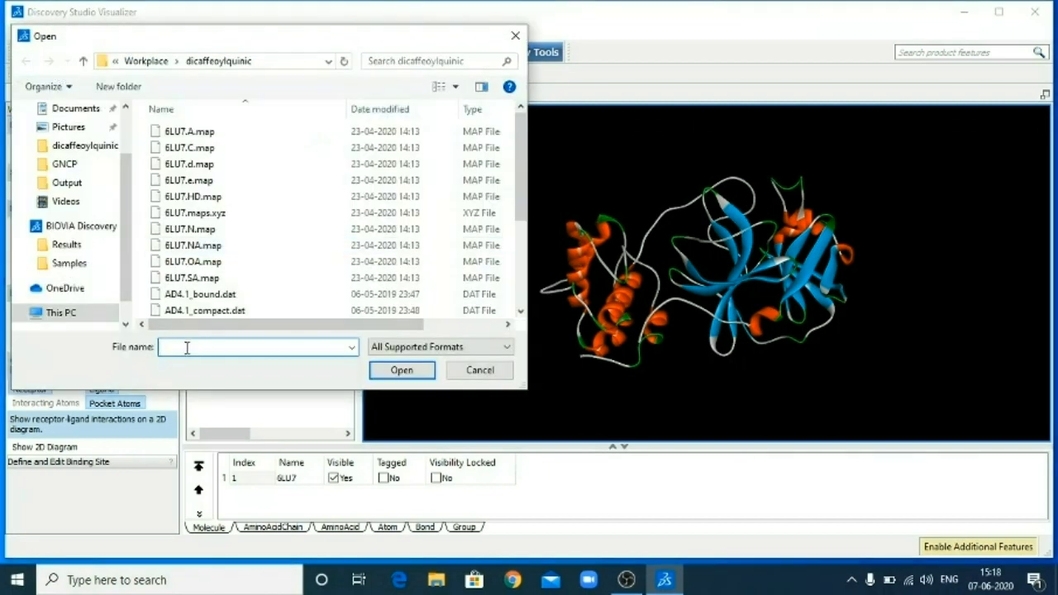
type("o")
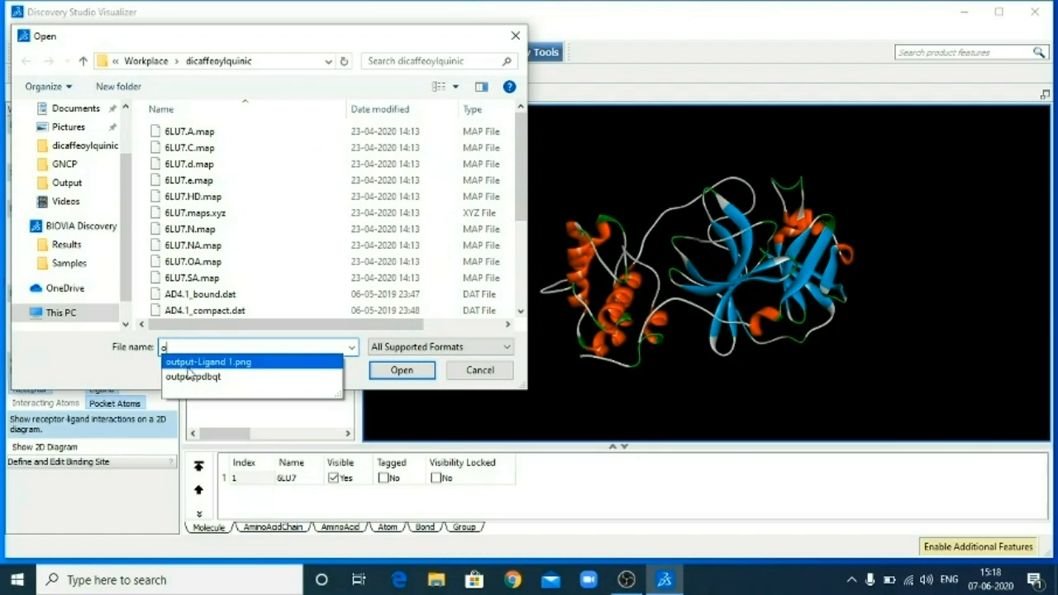
left_click(191, 379)
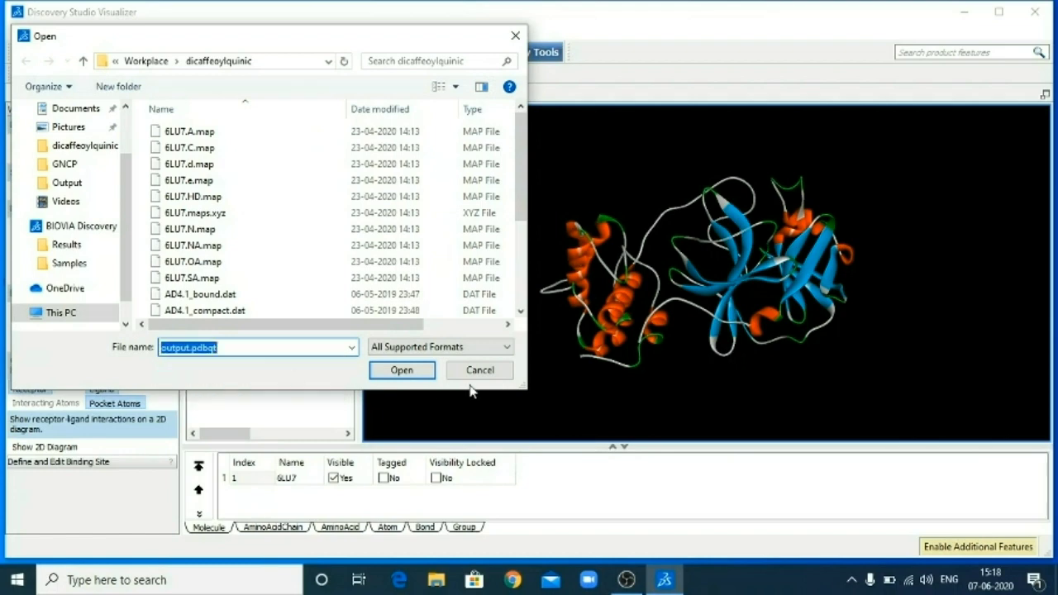
left_click(408, 376)
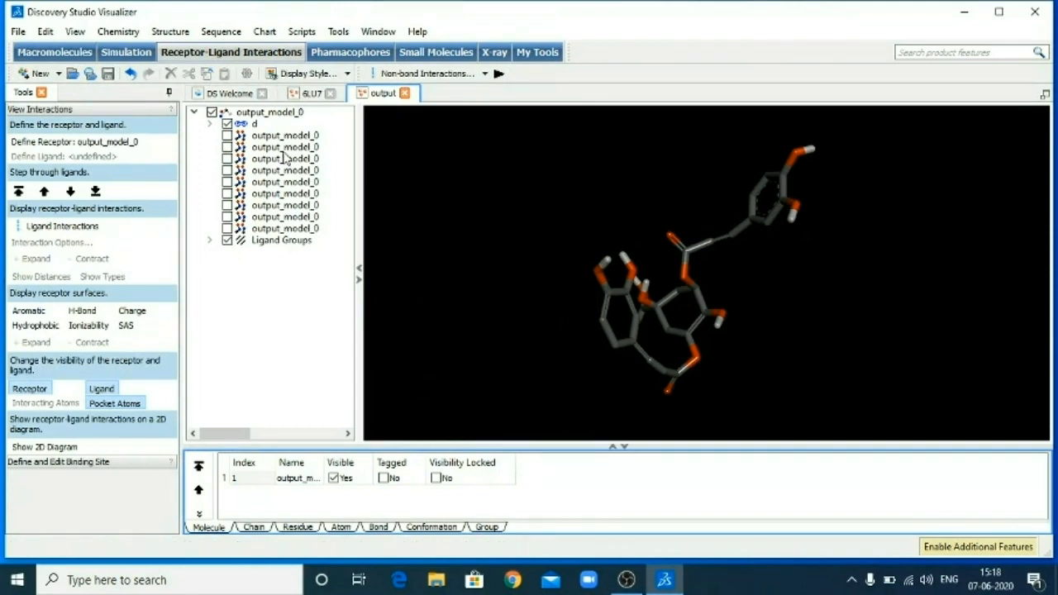
Show the output_model_0 ligand conformations one after another to compare their poses, finishing with the first conformation displayed
left_click(227, 135)
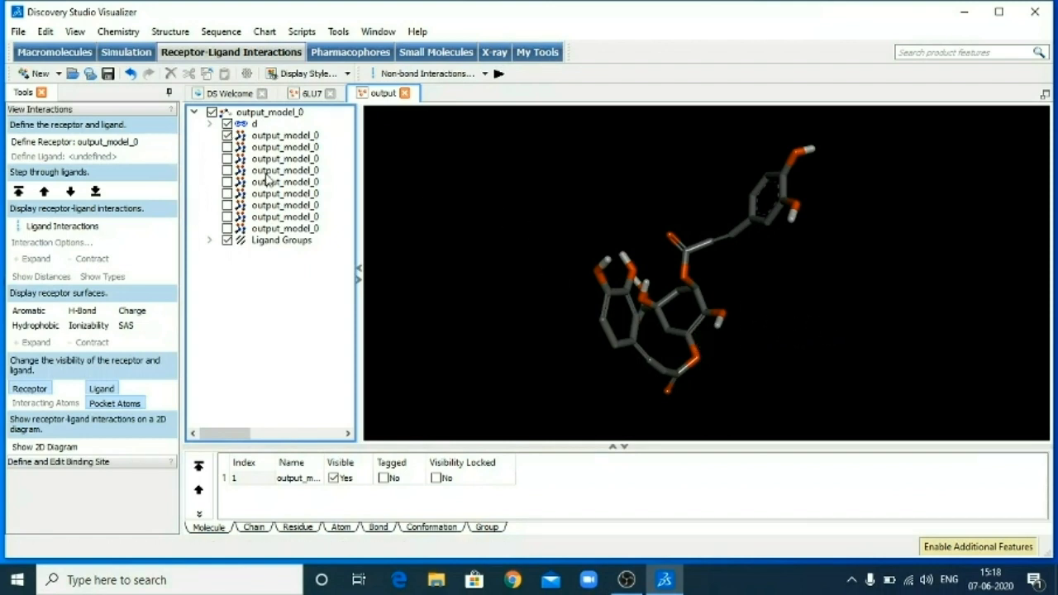
left_click(224, 135)
left_click(226, 146)
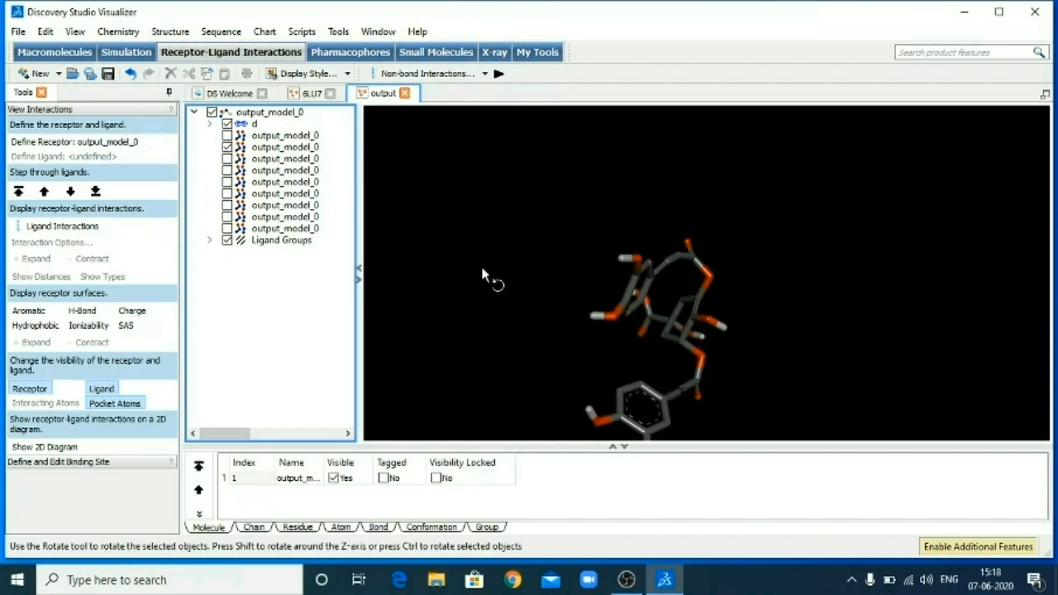
left_click(227, 158)
left_click(227, 158)
left_click(228, 169)
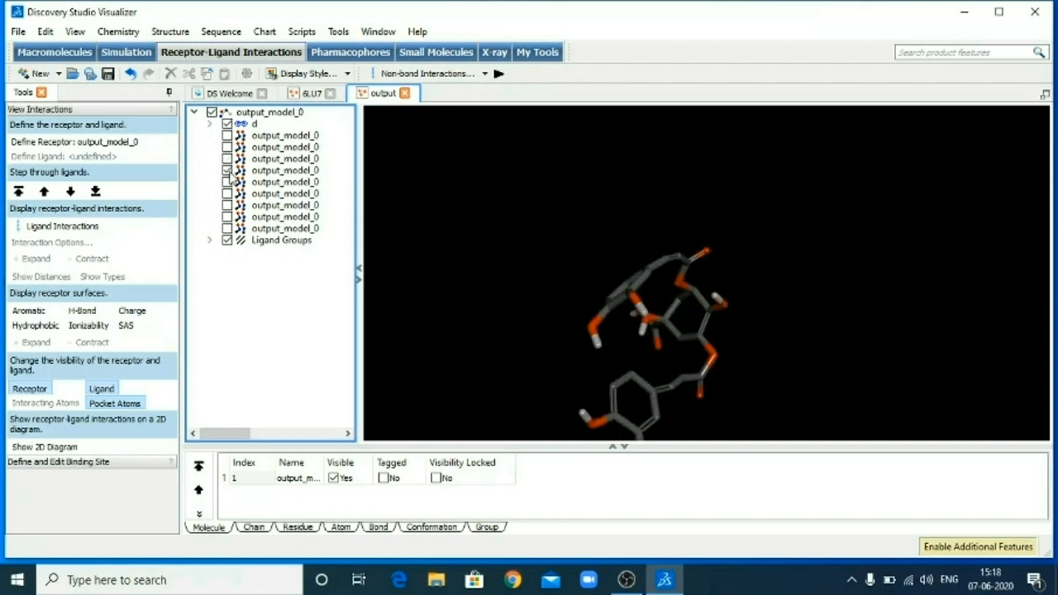
left_click(227, 181)
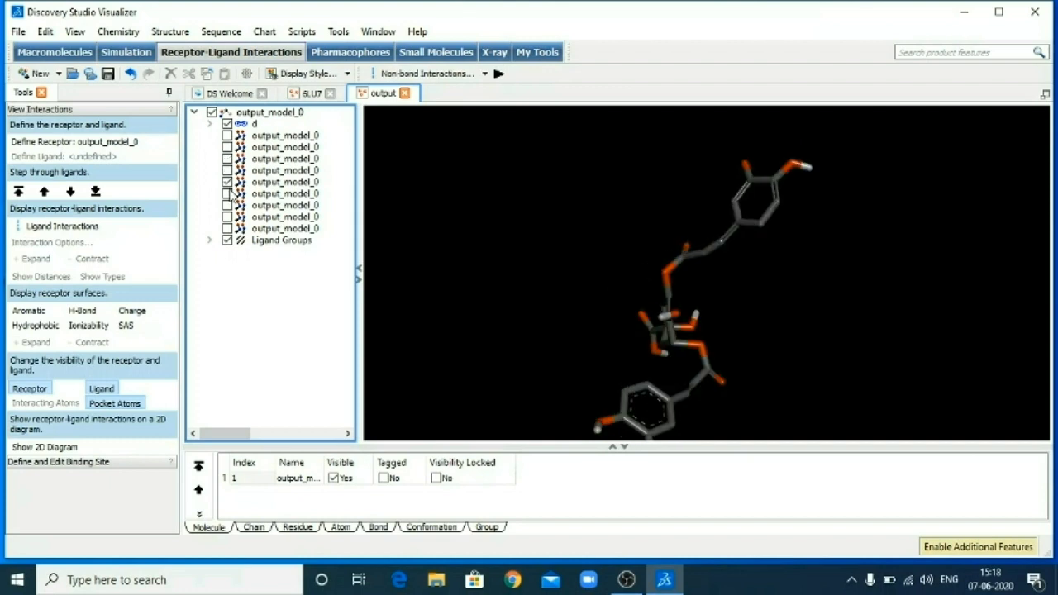
left_click(227, 181)
left_click(227, 193)
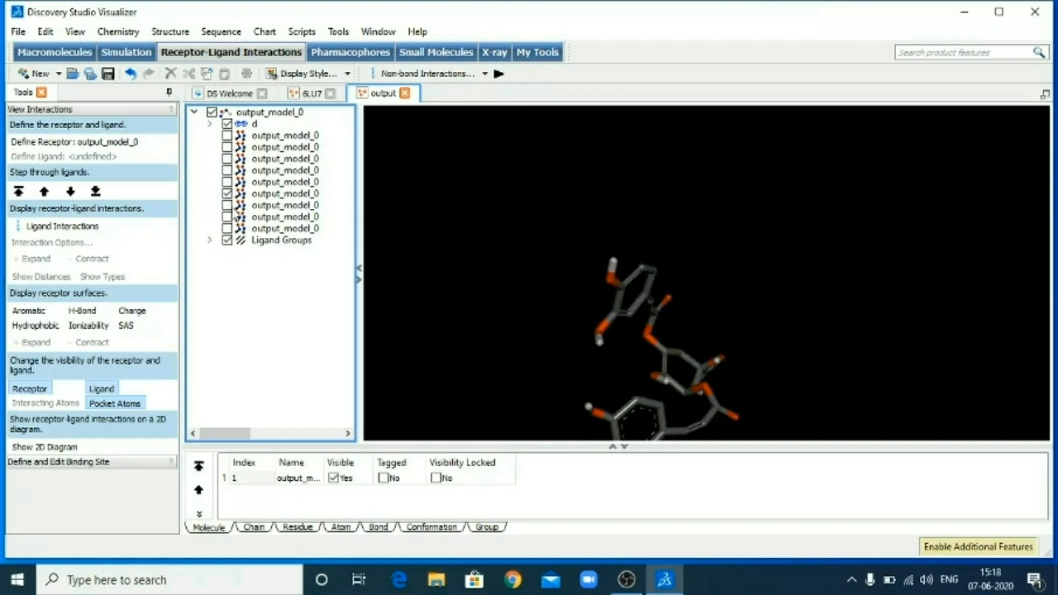
left_click(227, 204)
left_click(227, 192)
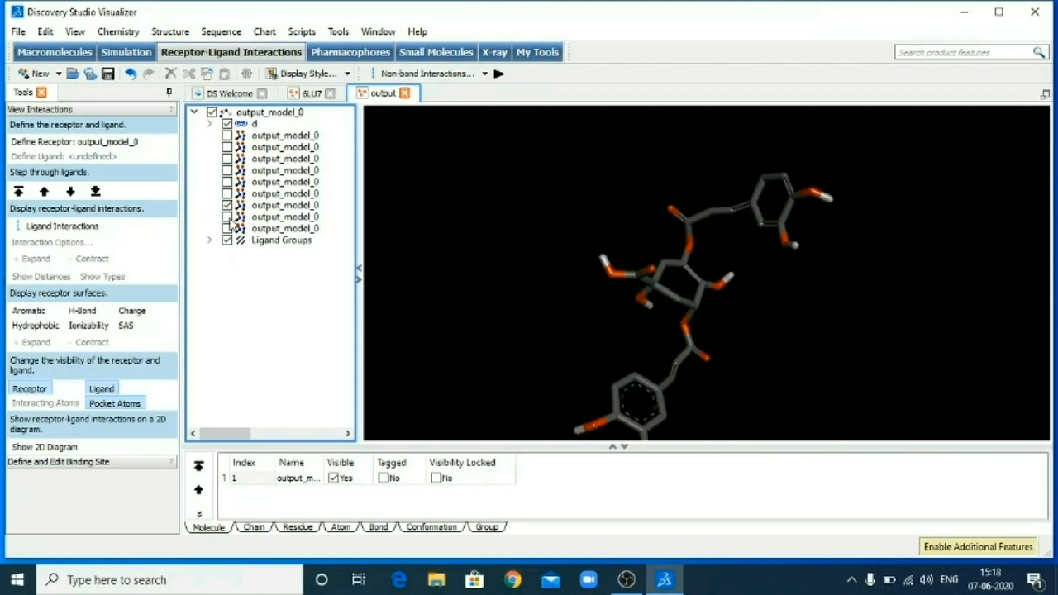
left_click(227, 205)
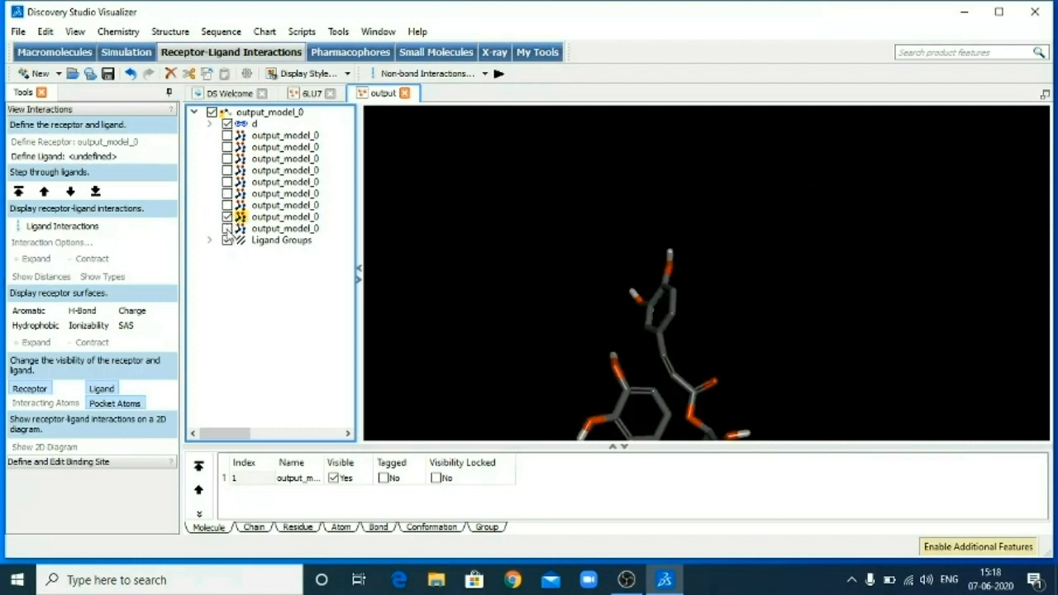
left_click(227, 228)
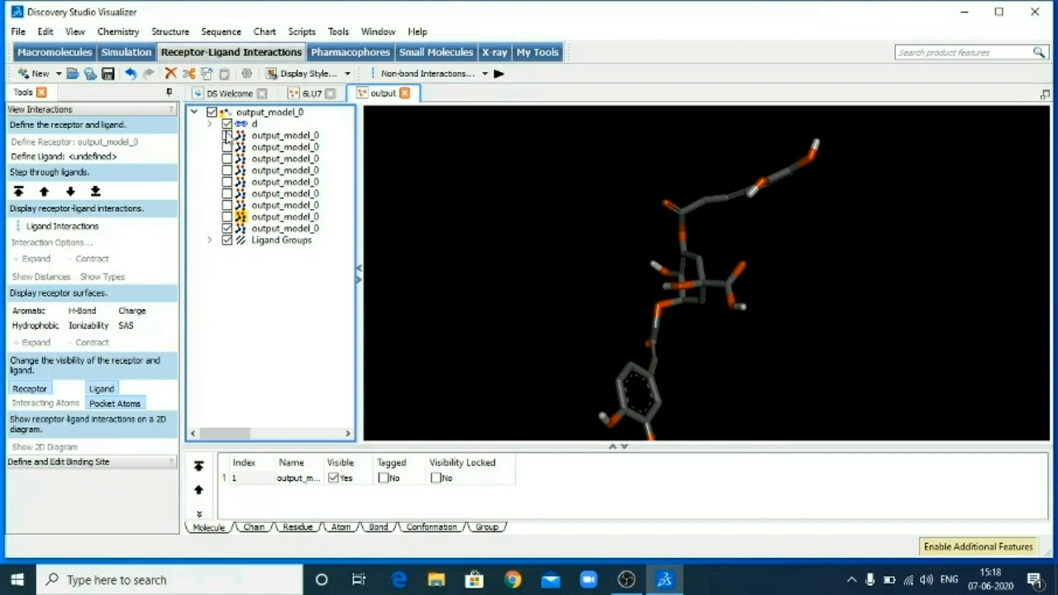
left_click(227, 136)
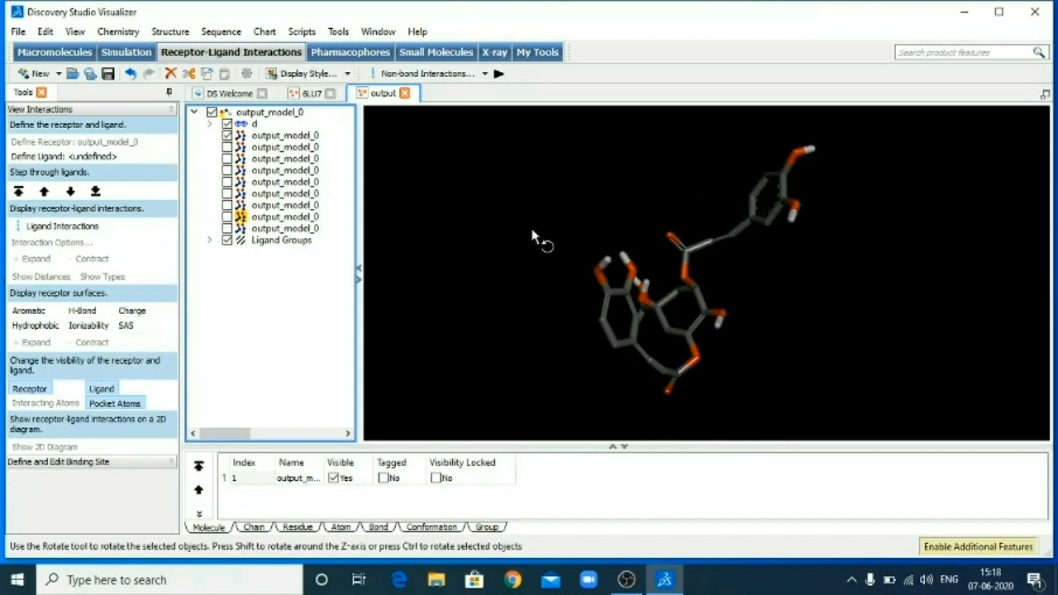